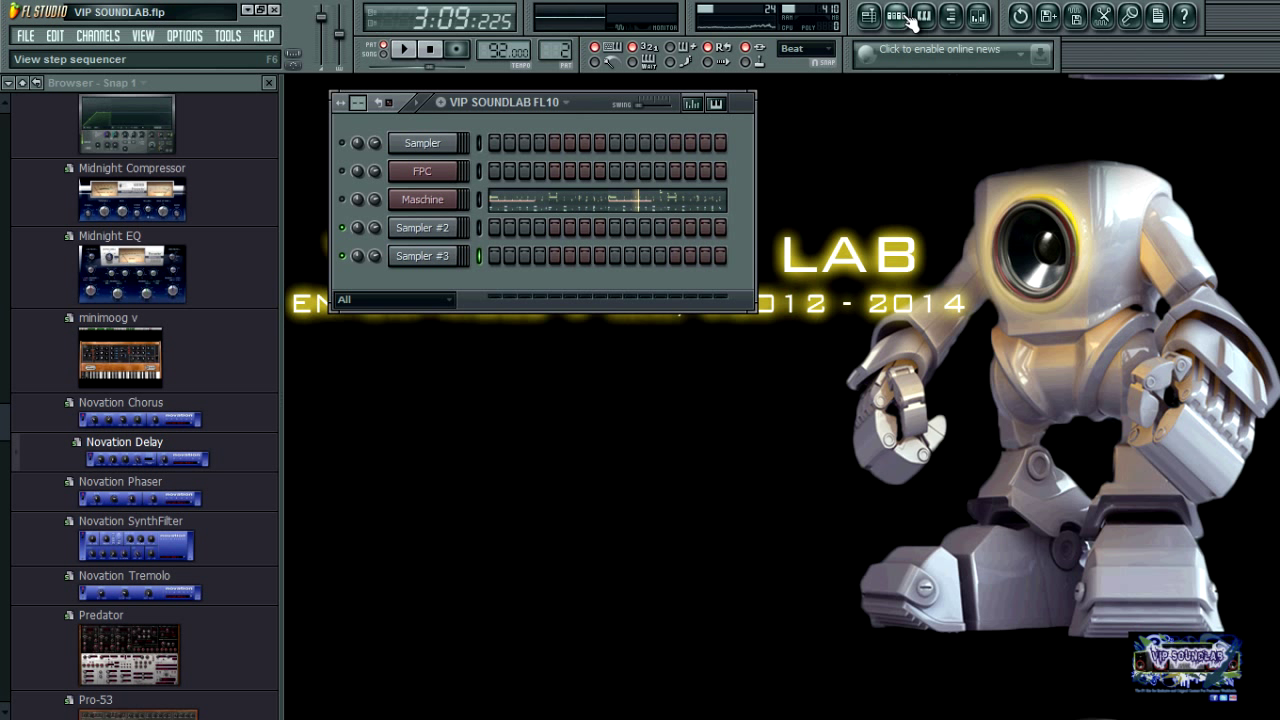
# Cut all notes from the Maschine channel's piano roll and close the piano roll.
pyautogui.click(612, 206)
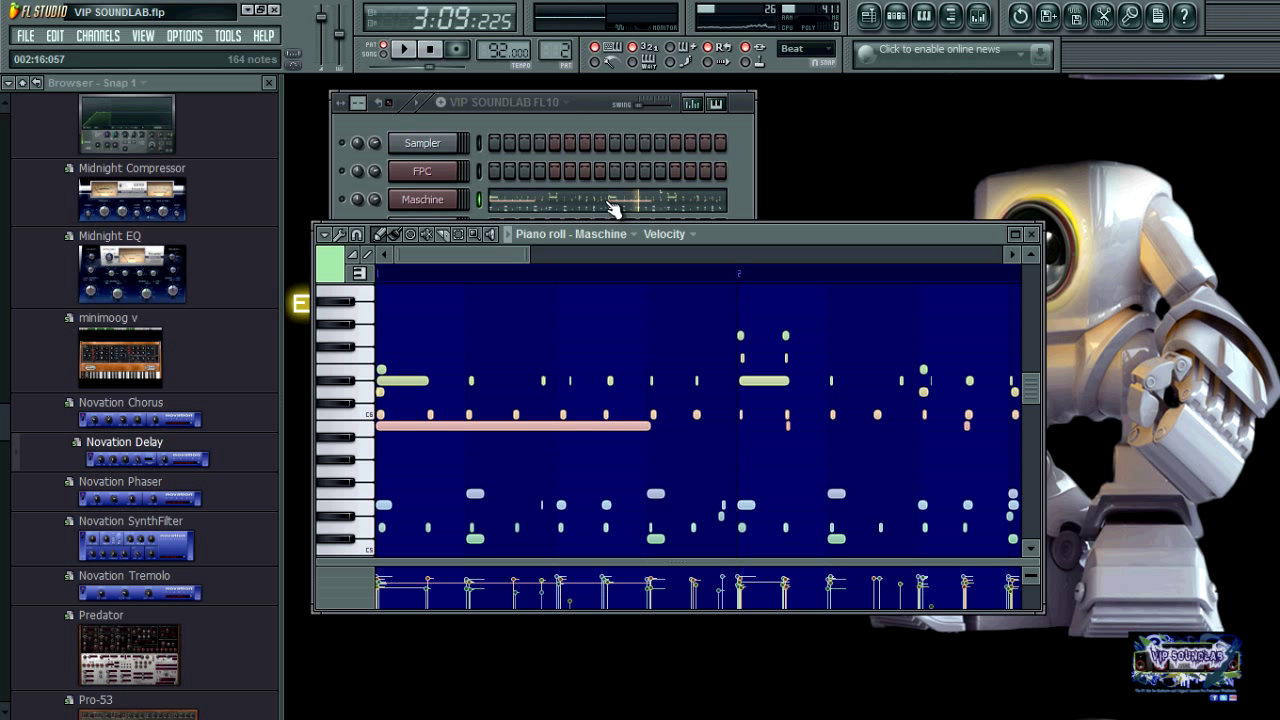
pyautogui.hotkey('ctrl', 'x')
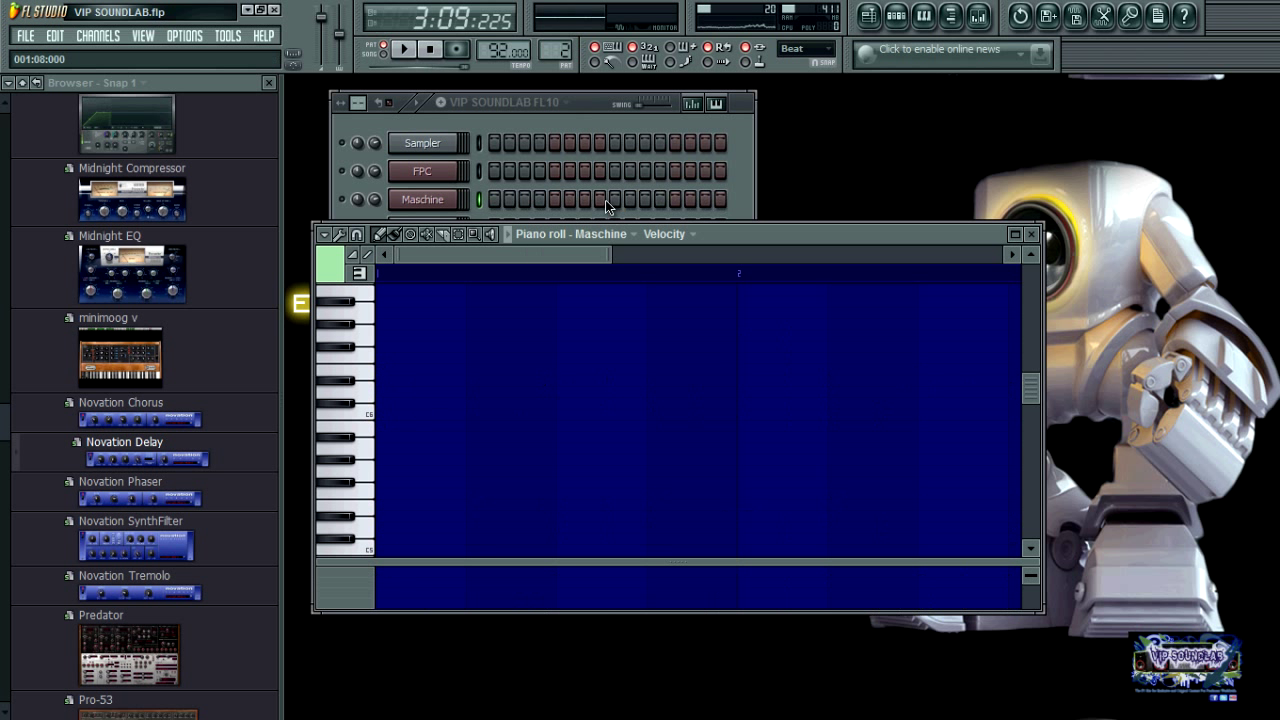
pyautogui.click(1033, 235)
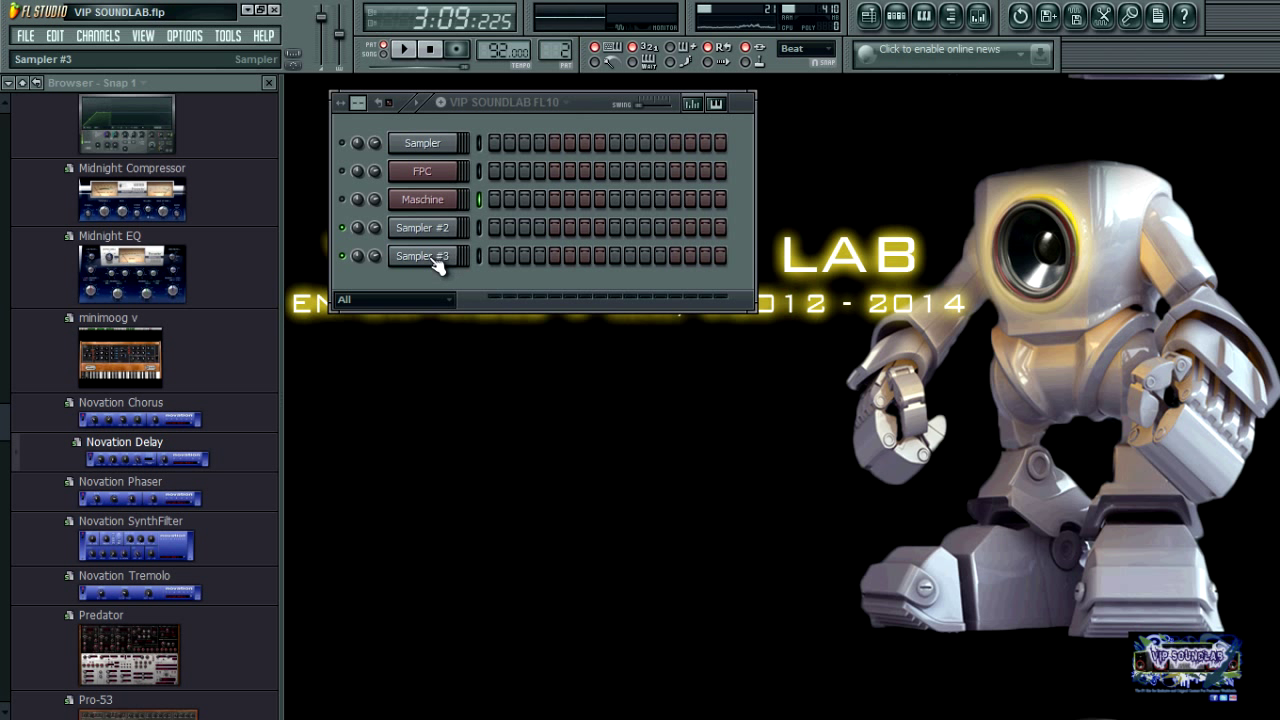
# Open the Maschine plugin and set the Da Streets Kit group's pattern drag mode to MIDI.
pyautogui.click(420, 199)
pyautogui.moveTo(518, 116); pyautogui.dragTo(670, 97)
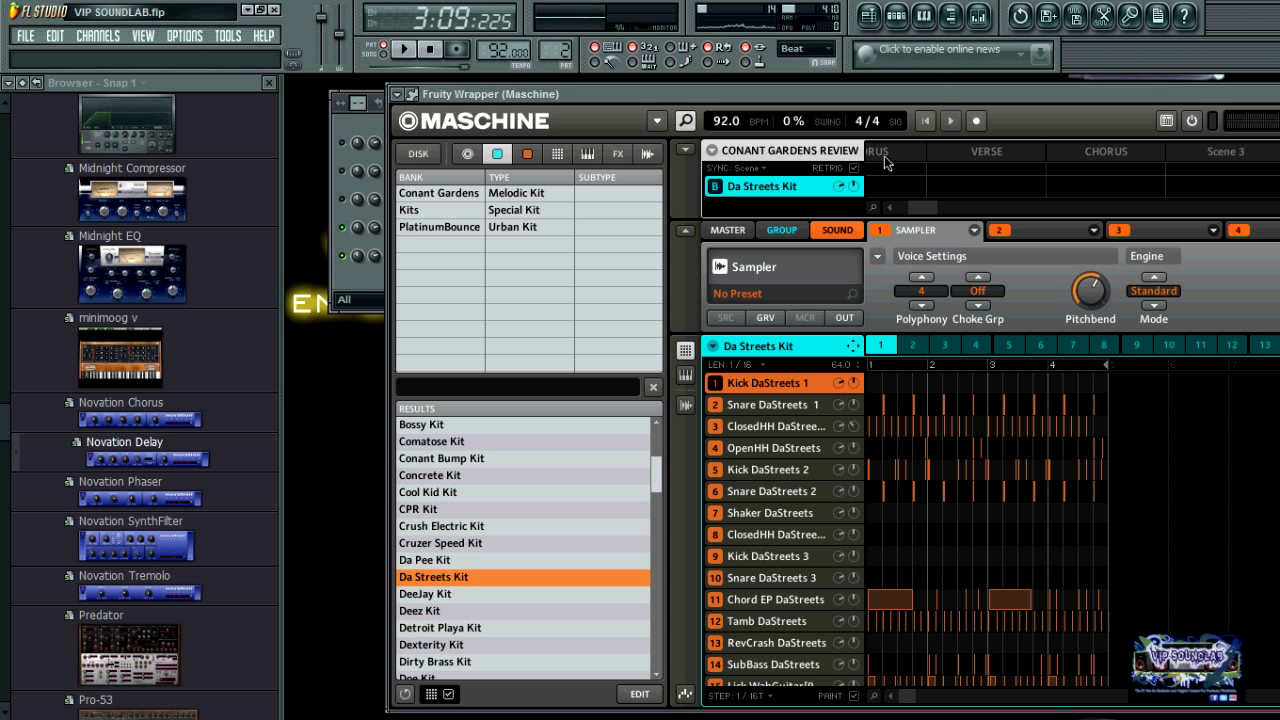
pyautogui.click(713, 348)
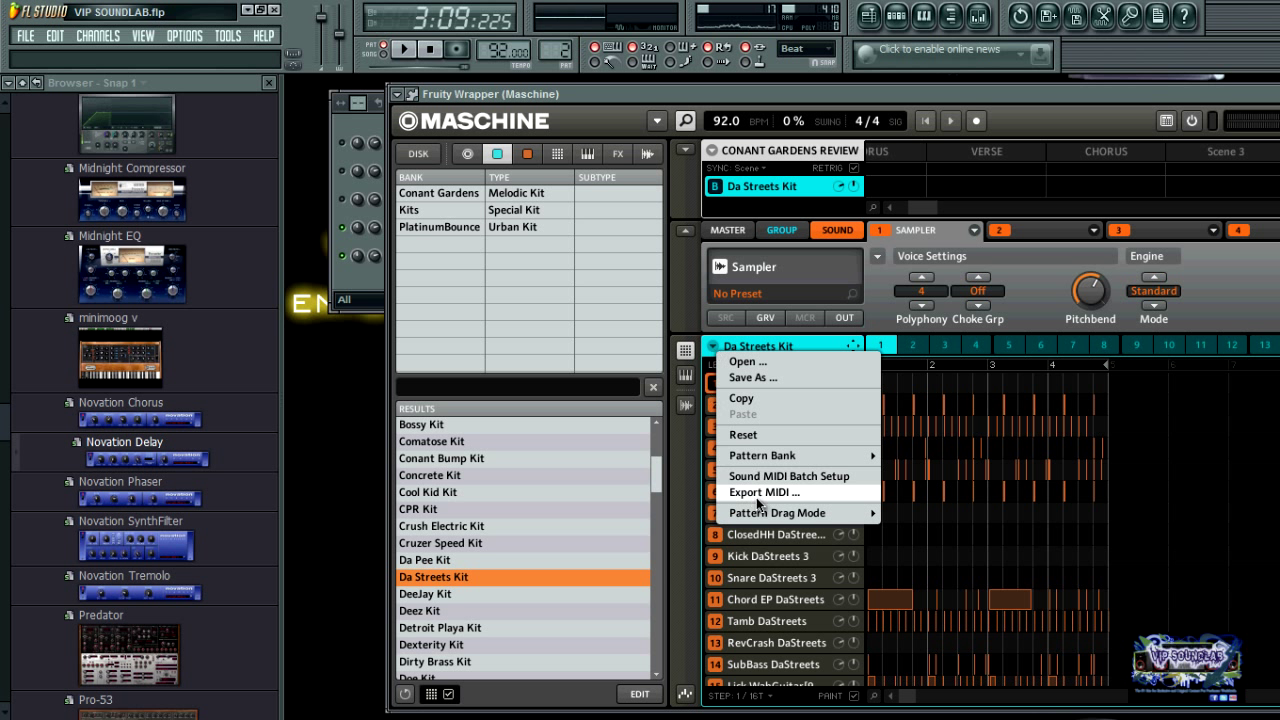
pyautogui.moveTo(763, 518)
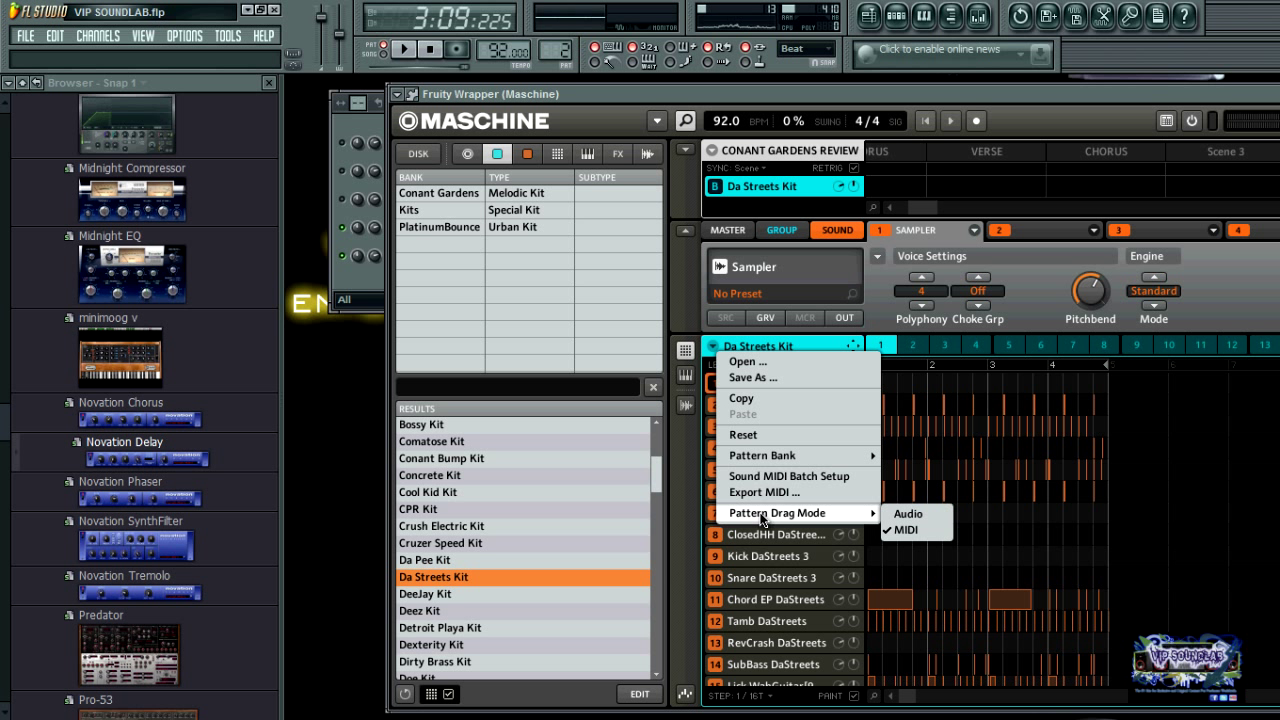
pyautogui.click(919, 532)
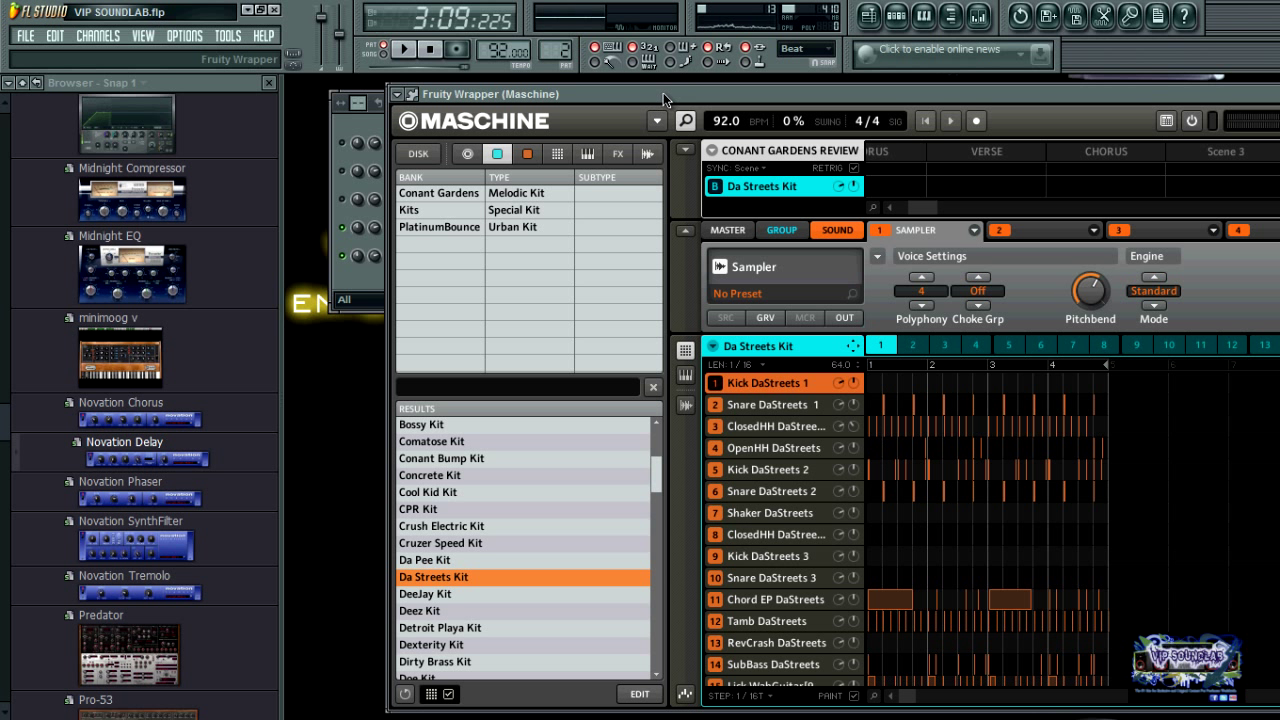
# Move the Maschine plugin window aside and open the Maschine channel's piano roll, keeping the Da Streets Kit pattern's drag handle accessible.
pyautogui.moveTo(662, 92); pyautogui.dragTo(969, 92)
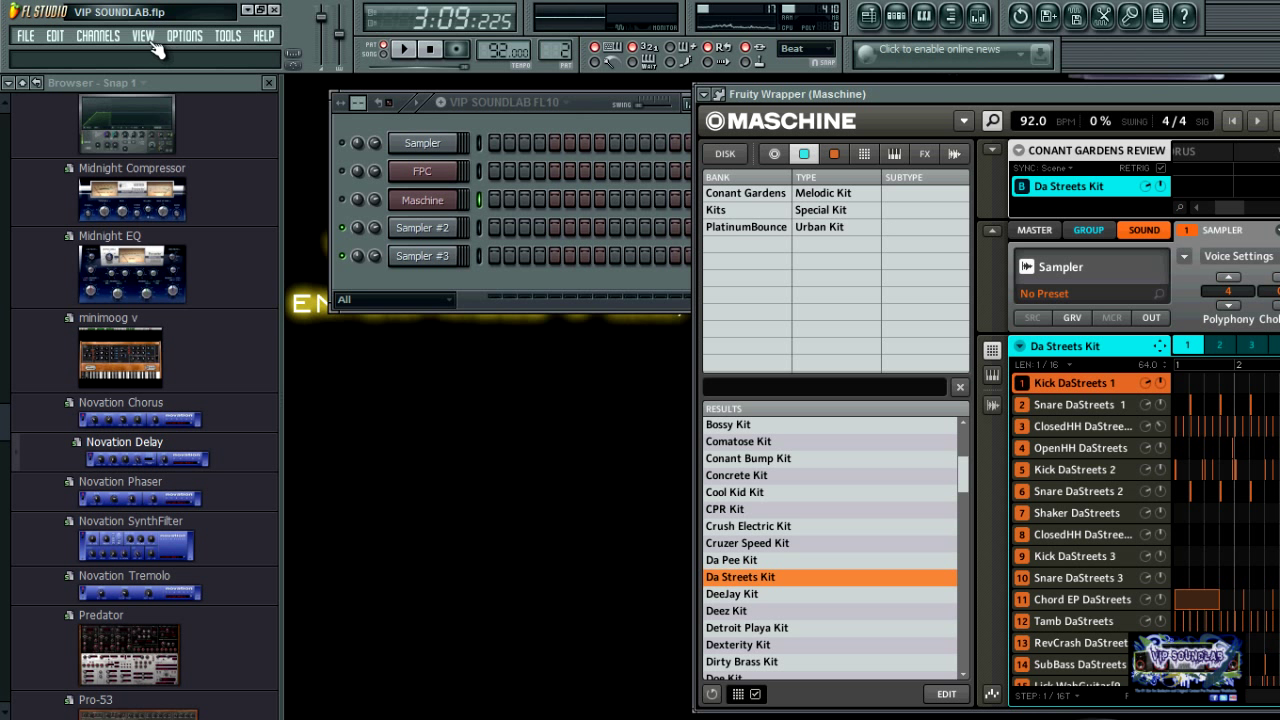
pyautogui.click(150, 38)
pyautogui.moveTo(184, 36)
pyautogui.click(1107, 54)
pyautogui.click(928, 20)
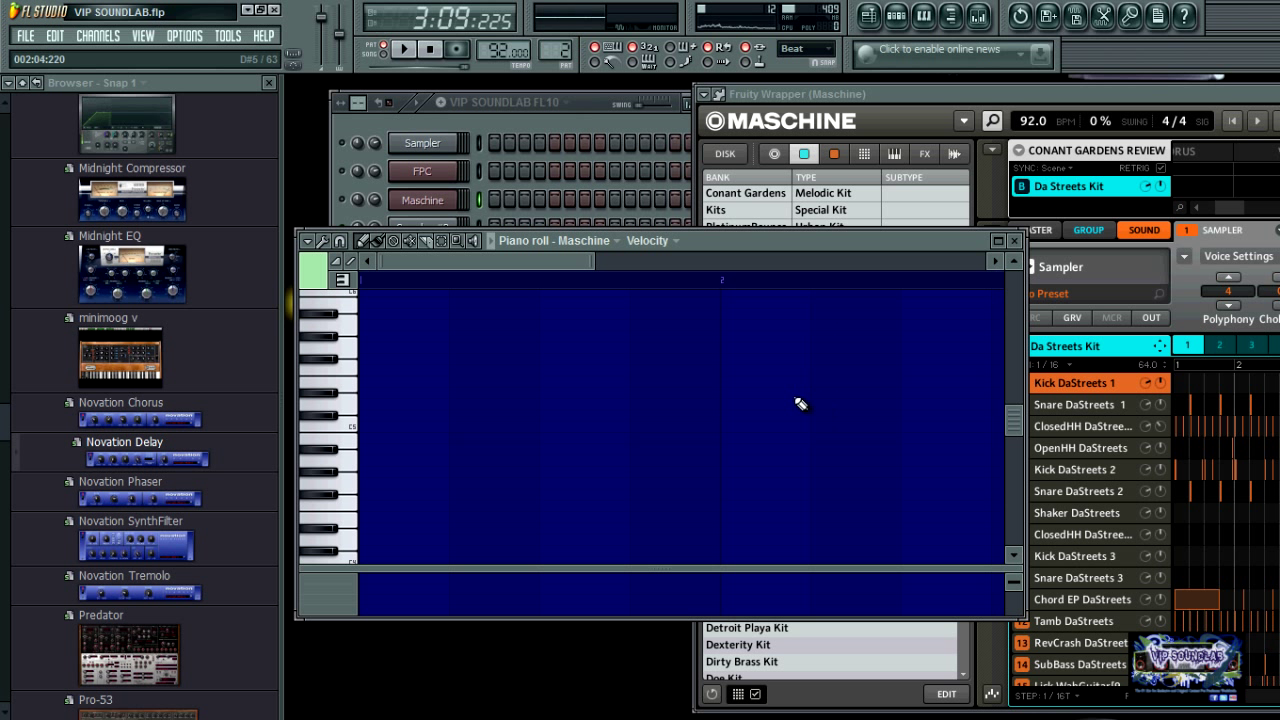
pyautogui.click(310, 242)
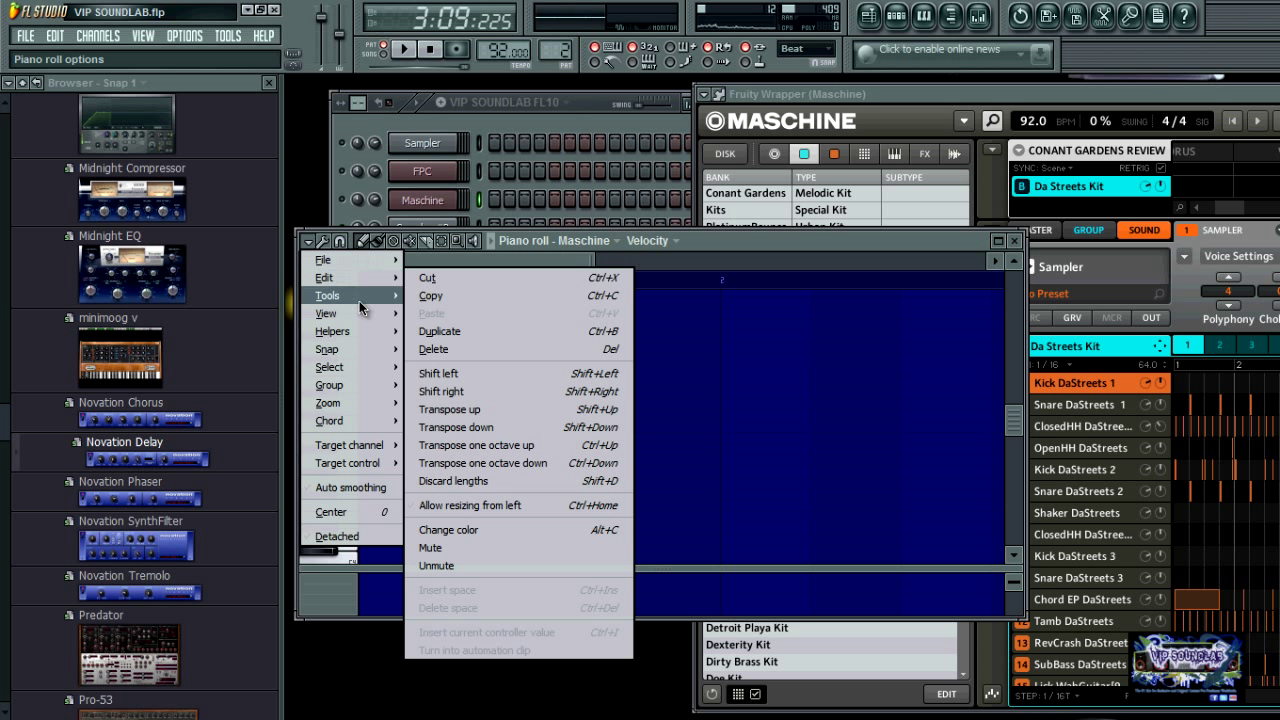
pyautogui.moveTo(360, 330)
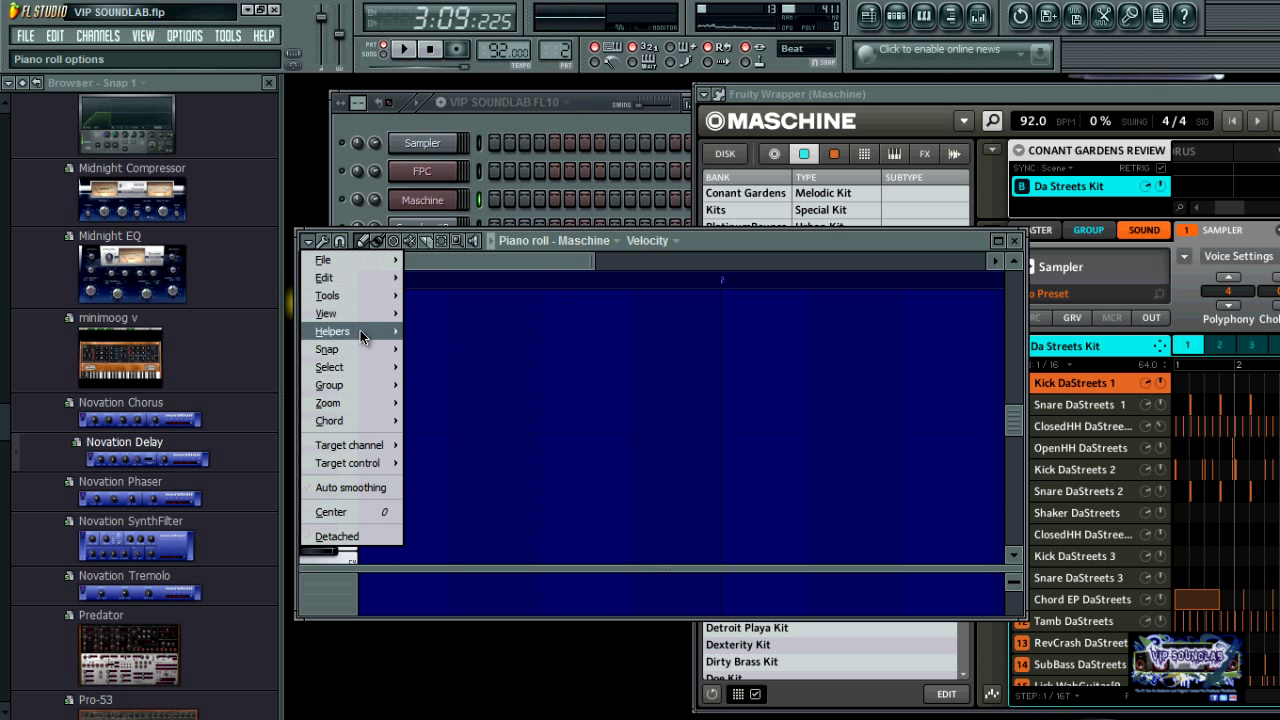
pyautogui.click(640, 278)
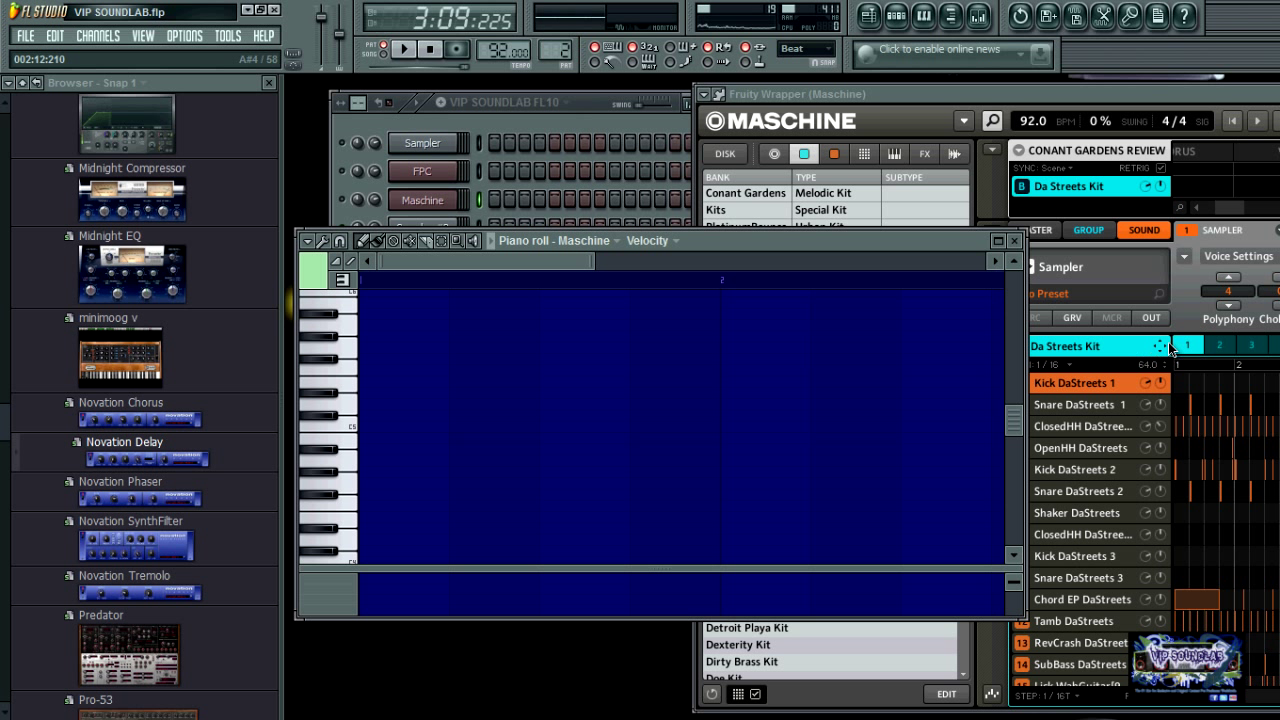
# Import the Da Streets Kit pattern 1 as MIDI into the Maschine channel's piano roll, with all tracks and Realign events enabled.
pyautogui.moveTo(1160, 346); pyautogui.dragTo(362, 344)
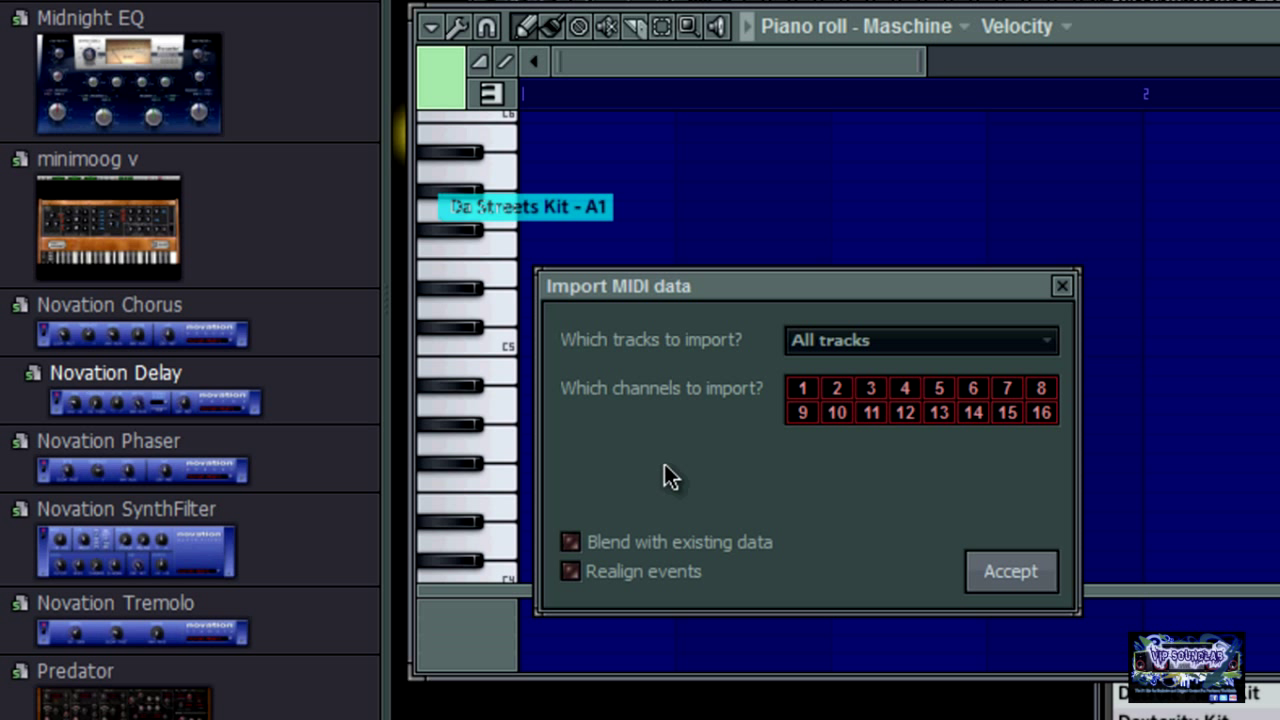
pyautogui.click(1040, 340)
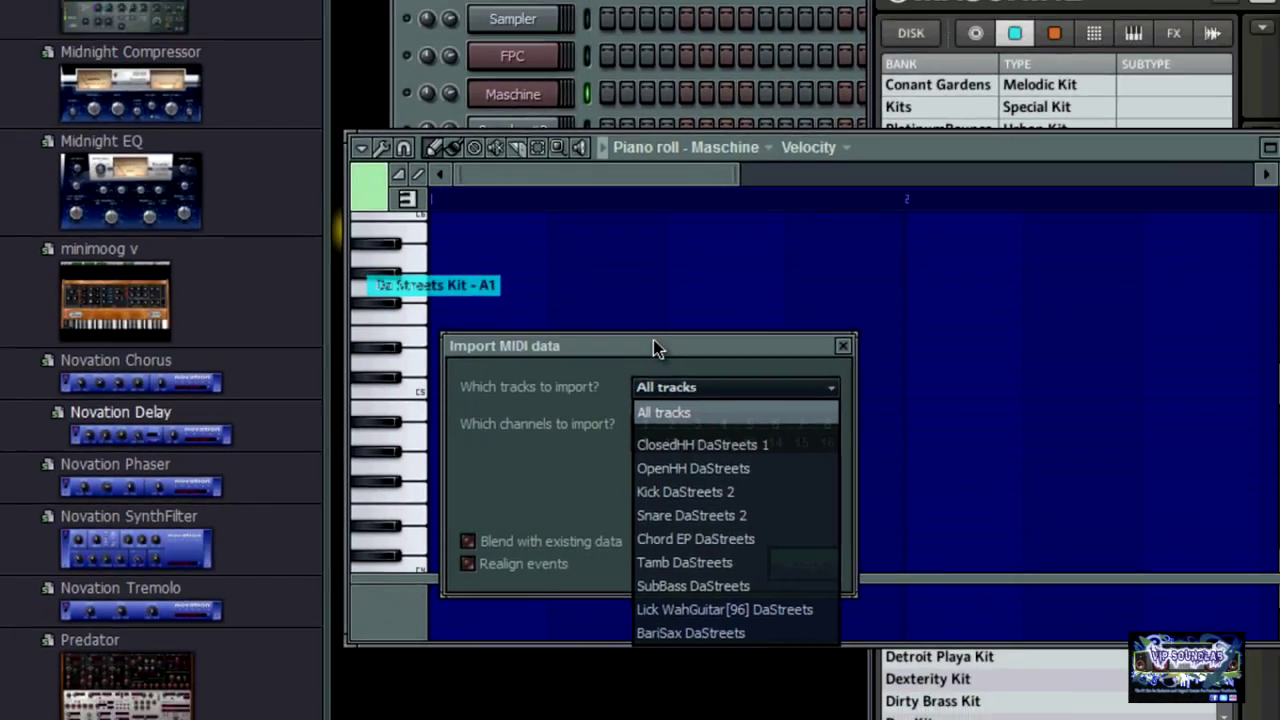
pyautogui.click(785, 382)
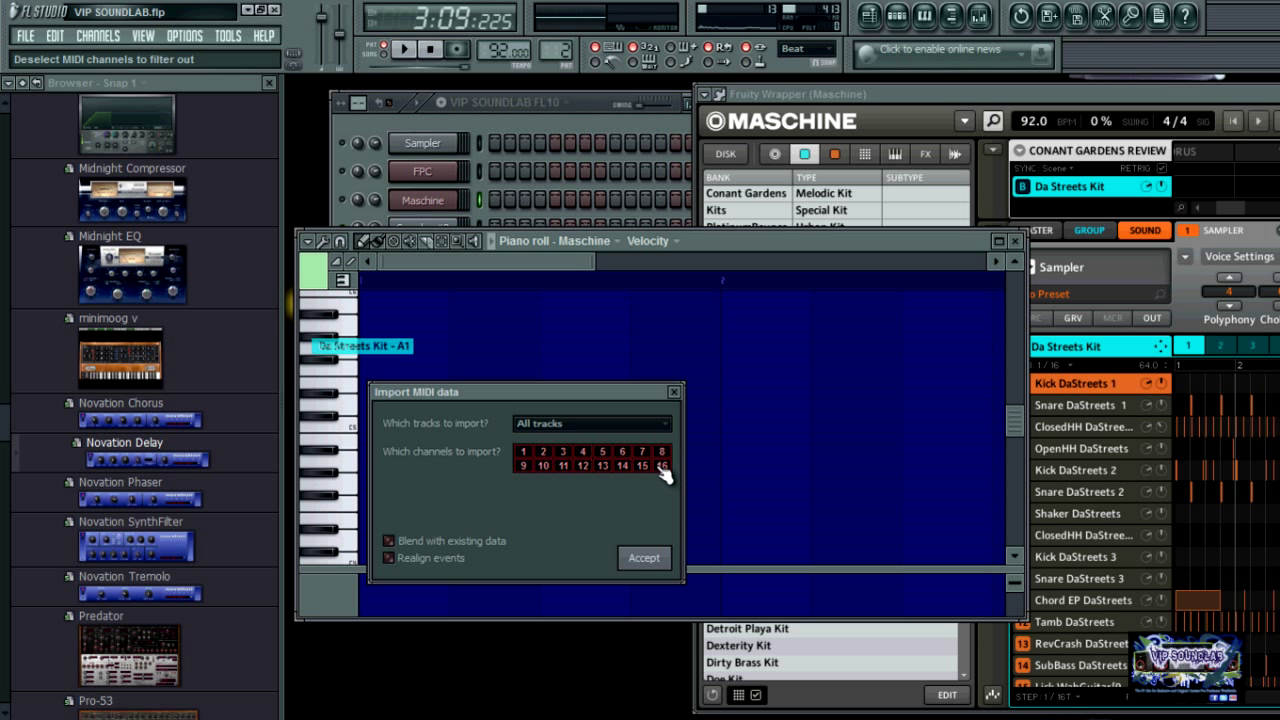
pyautogui.click(390, 558)
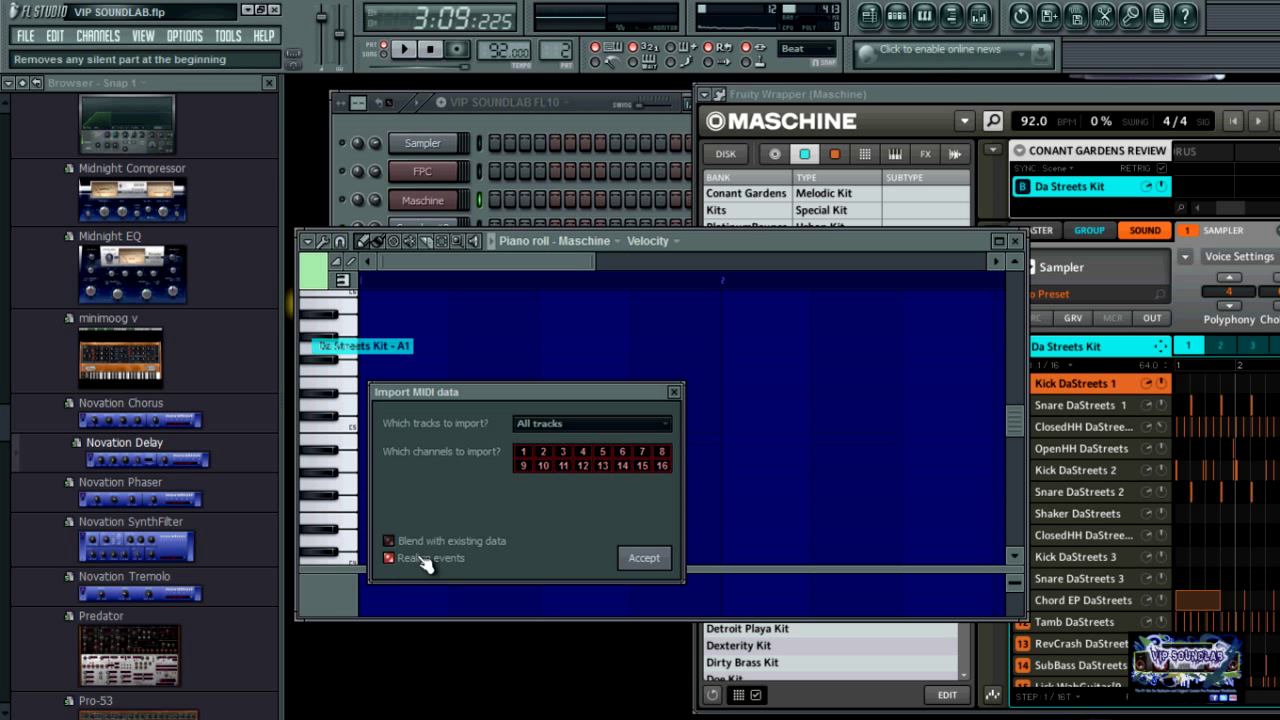
pyautogui.click(645, 560)
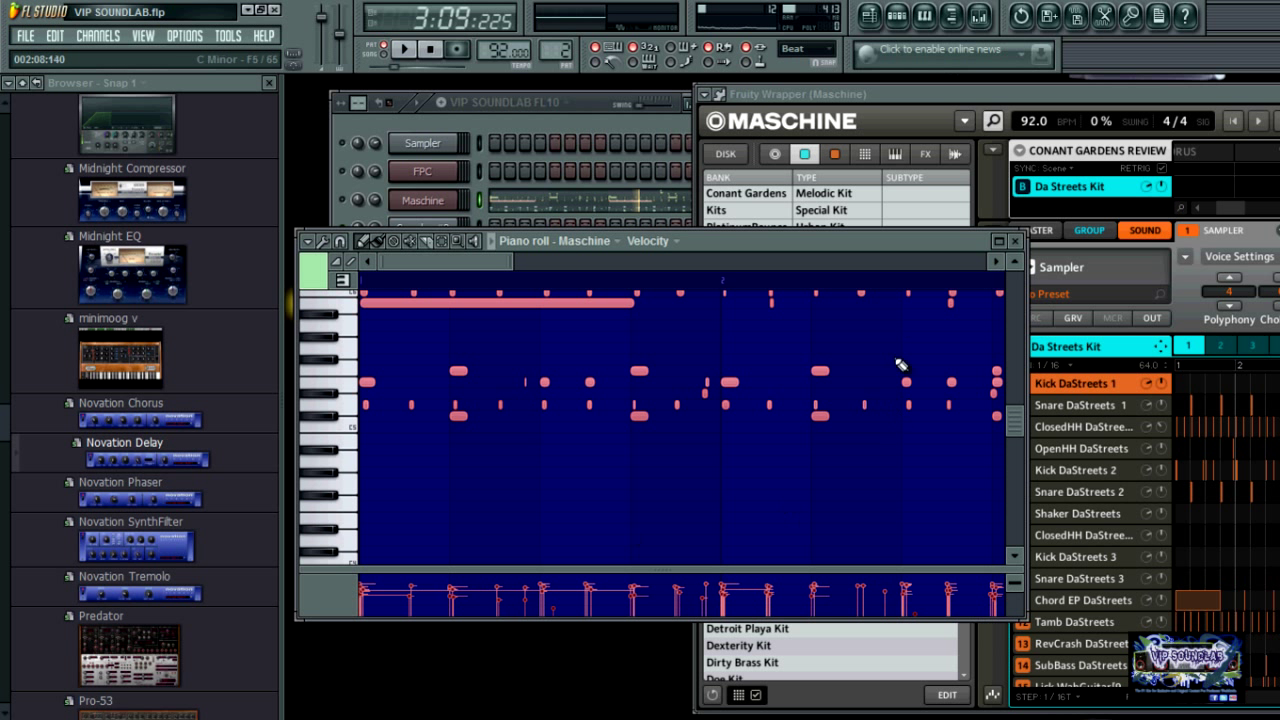
# Close the Maschine plugin window and maximize the piano roll.
pyautogui.moveTo(1221, 91); pyautogui.dragTo(820, 122)
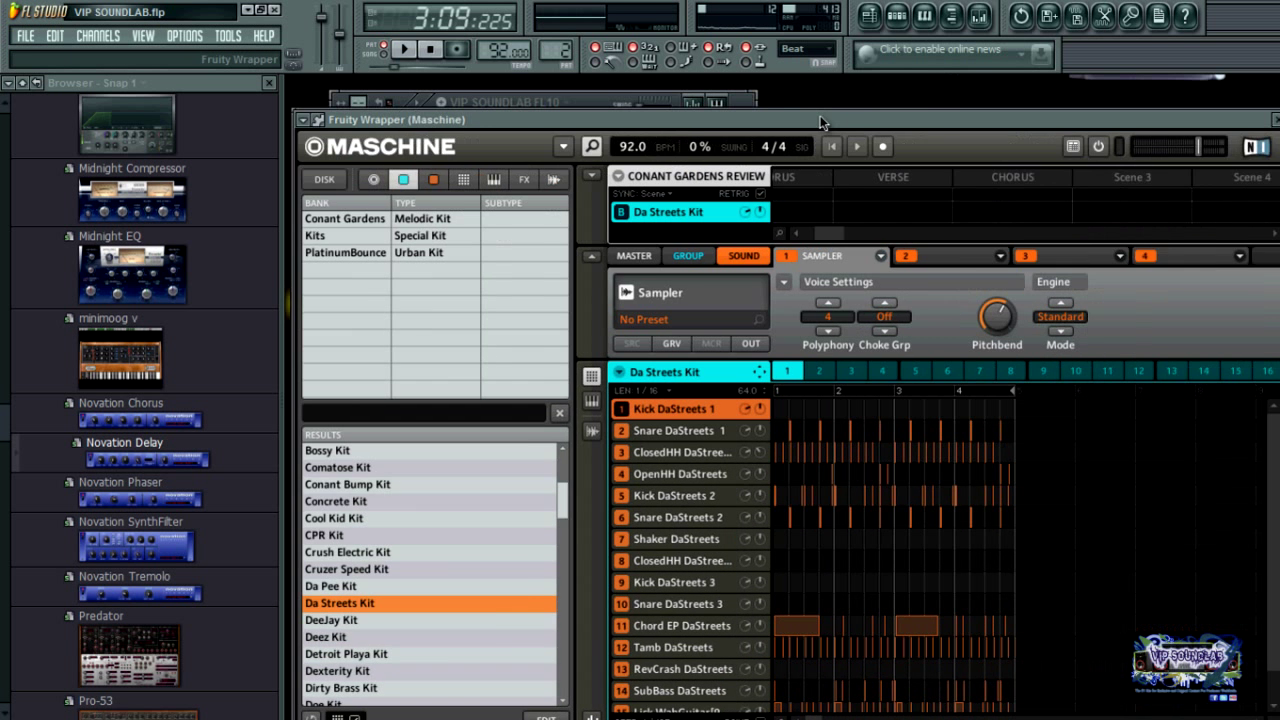
pyautogui.moveTo(1113, 120); pyautogui.dragTo(957, 121)
pyautogui.click(1121, 122)
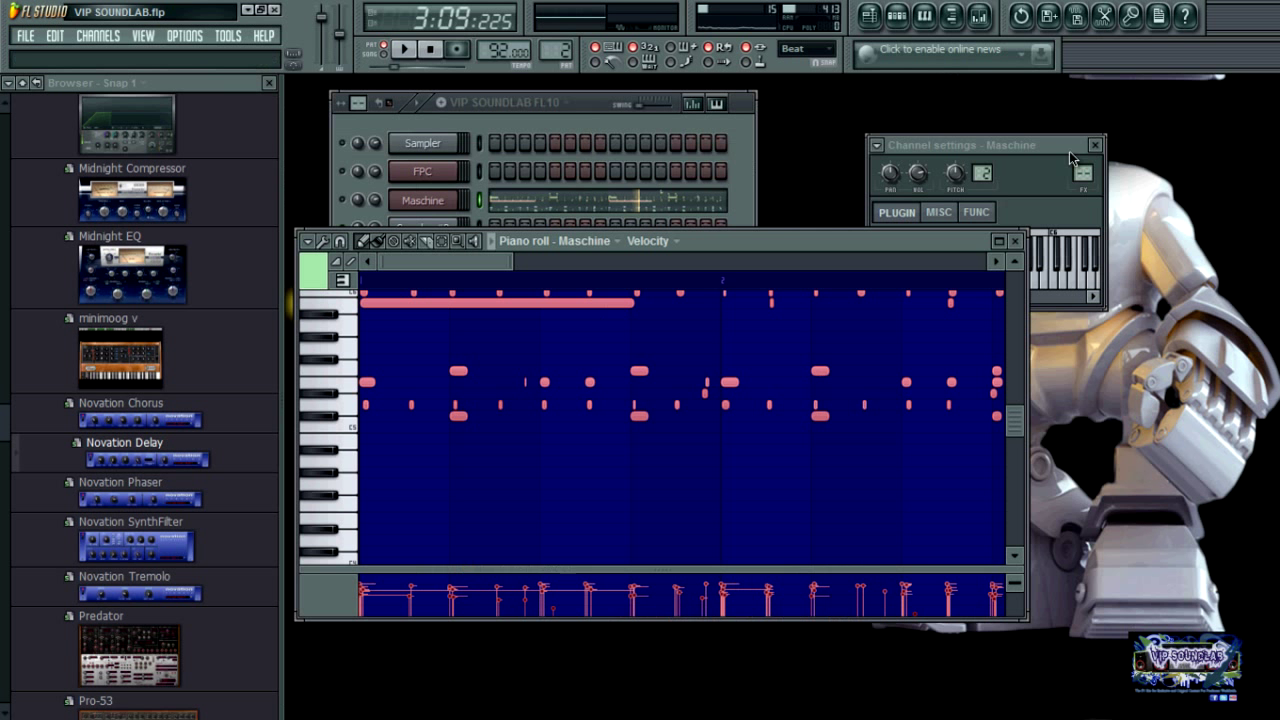
pyautogui.click(998, 241)
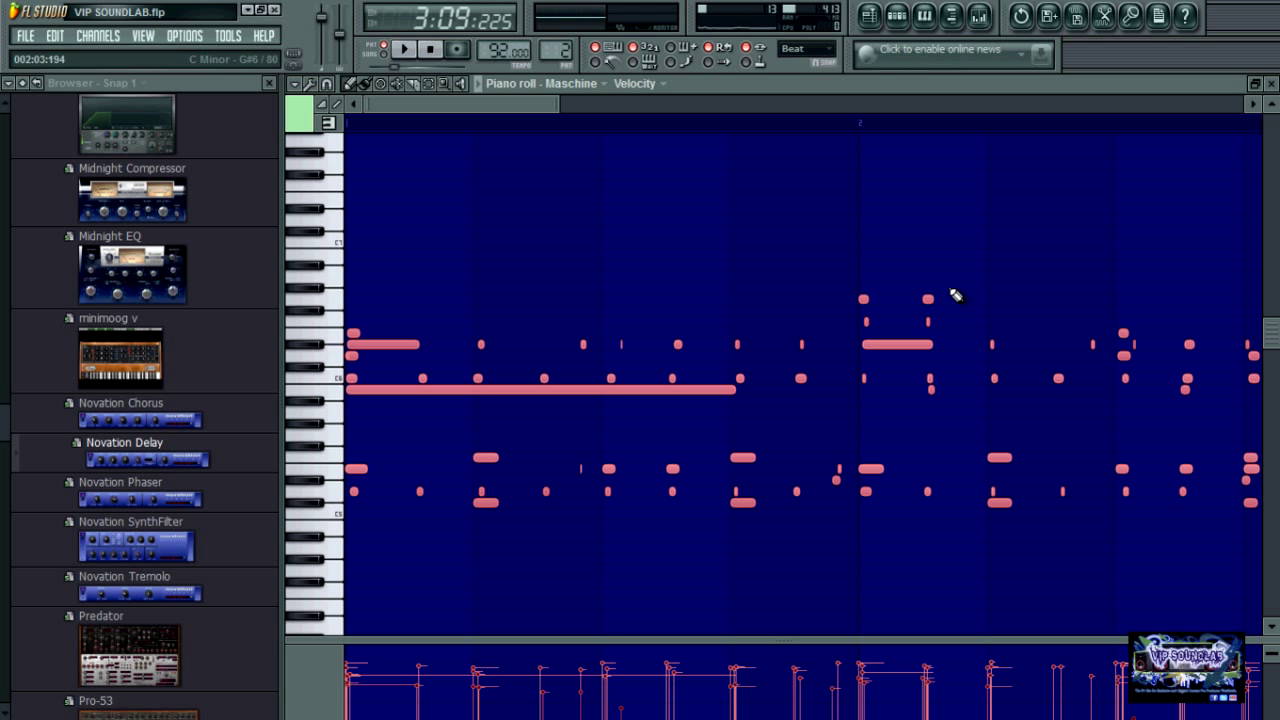
# Examine the imported notes across the whole pattern and their velocities in the enlarged velocity lane.
pyautogui.hscroll(4, 955, 295)
pyautogui.hscroll(3, 955, 295)
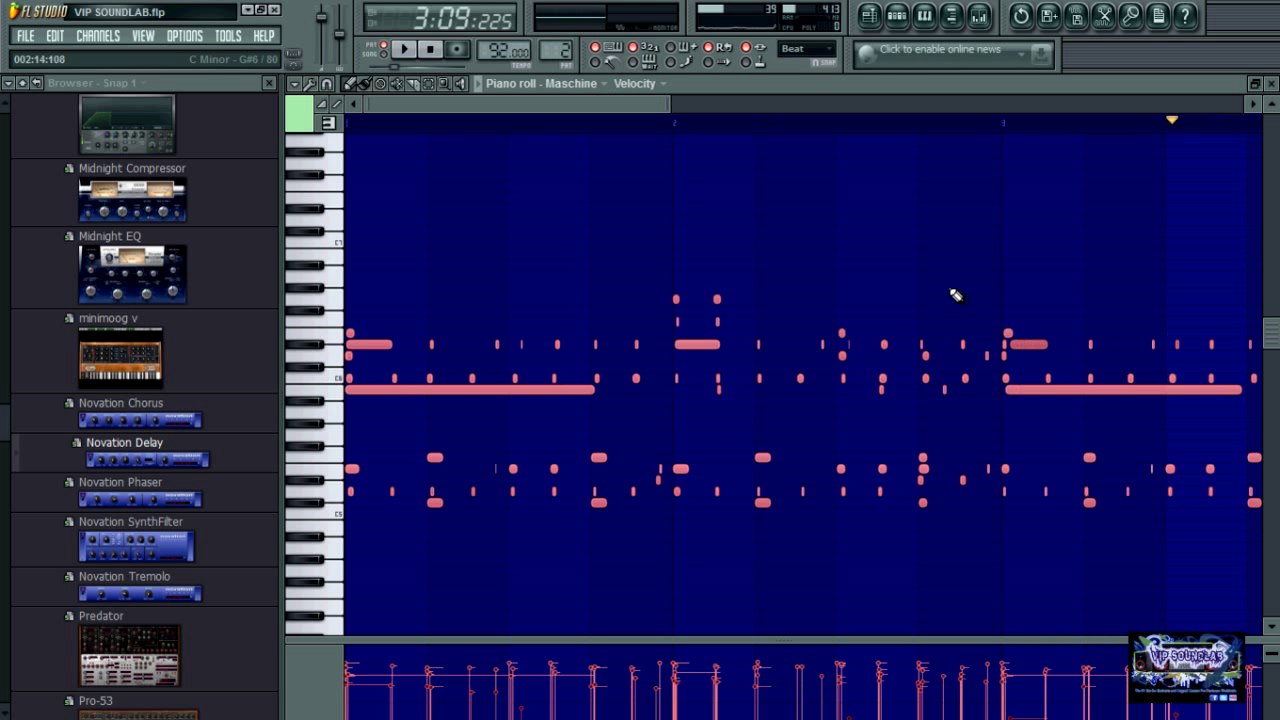
pyautogui.keyDown('ctrl'); pyautogui.scroll(-4, 955, 295); pyautogui.keyUp('ctrl')
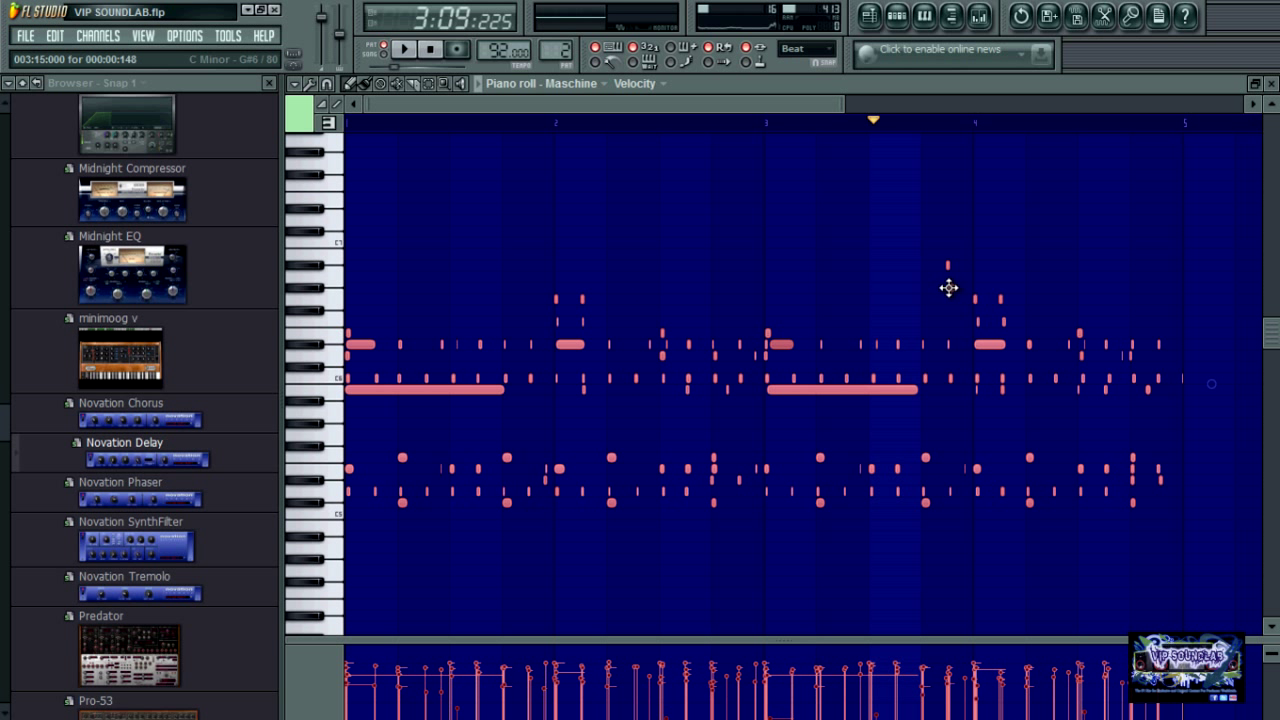
pyautogui.moveTo(632, 104)
pyautogui.mouseDown()
pyautogui.moveTo(750, 105)
pyautogui.moveTo(619, 107)
pyautogui.moveTo(700, 106)
pyautogui.moveTo(650, 106)
pyautogui.mouseUp()
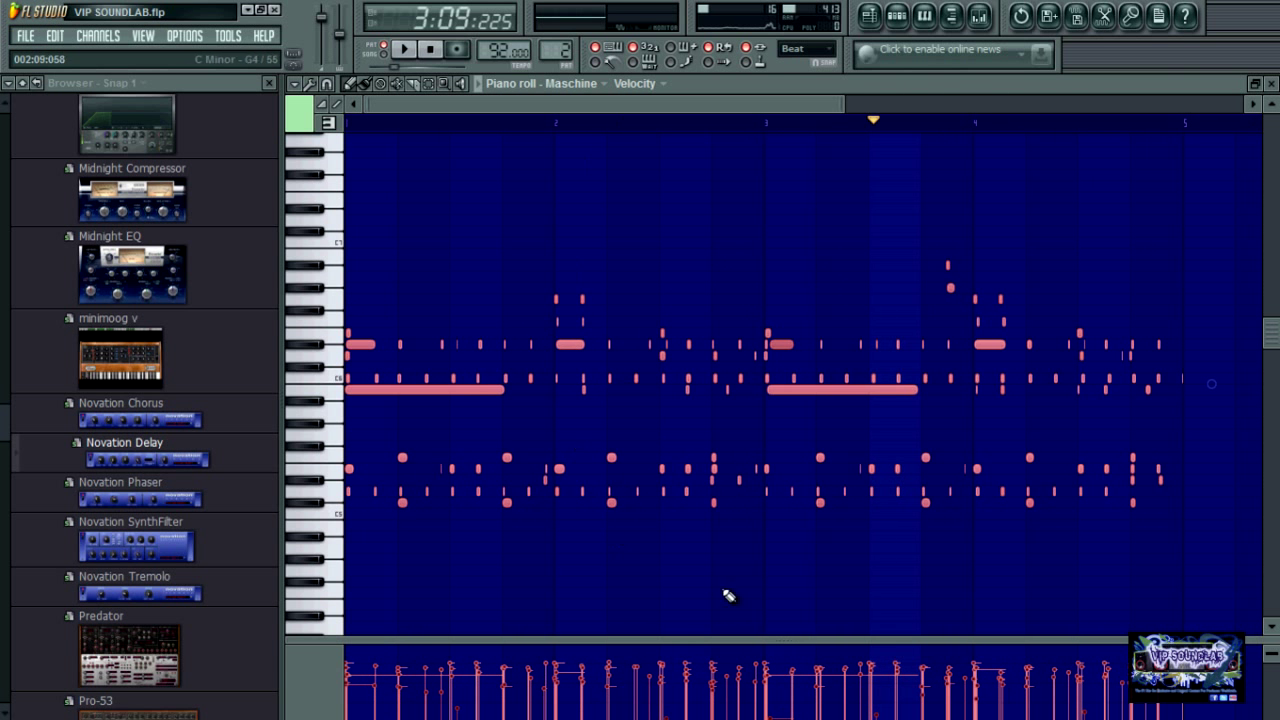
pyautogui.moveTo(771, 636); pyautogui.dragTo(769, 355)
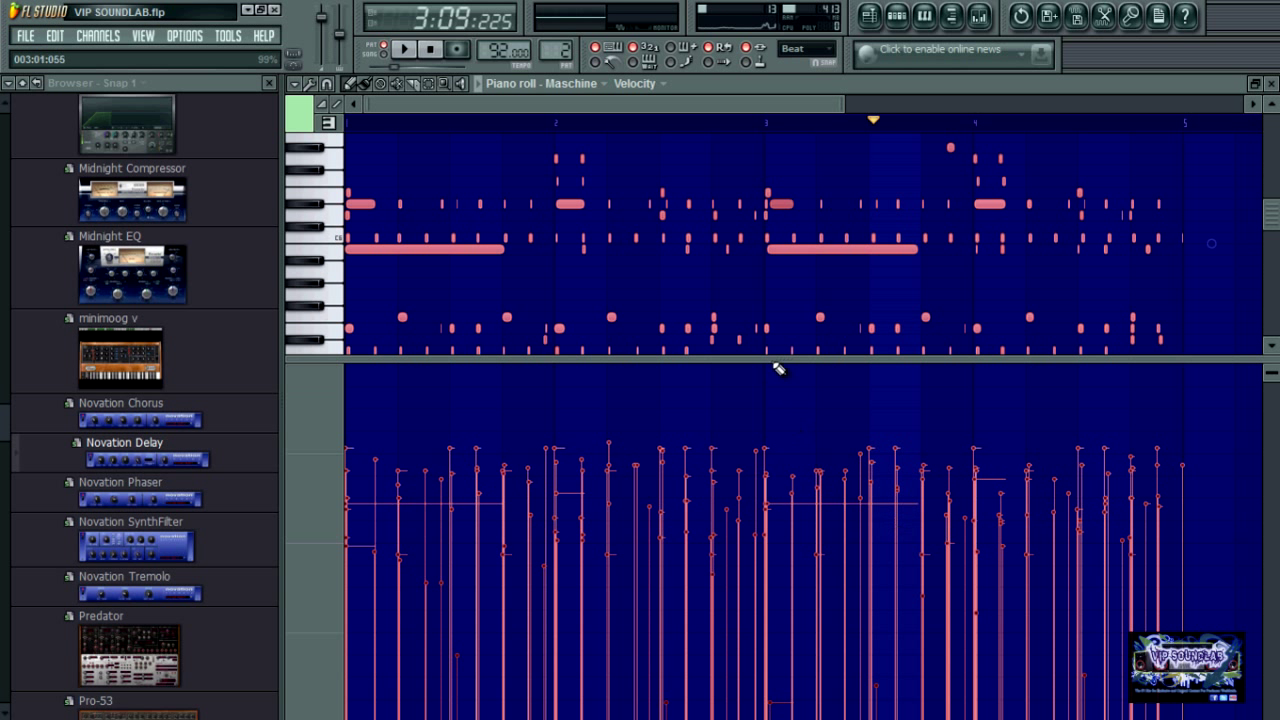
pyautogui.moveTo(771, 357); pyautogui.dragTo(779, 621)
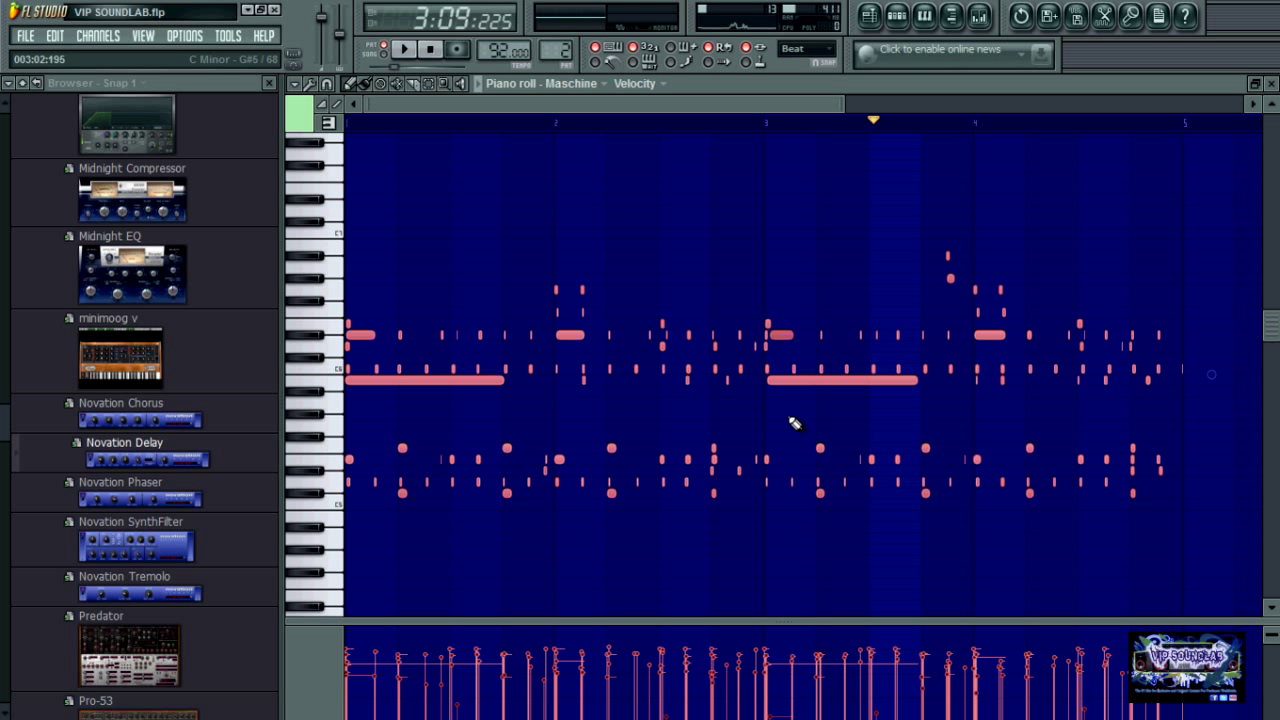
# Try compressing the imported notes to two bars, stretch them back to four bars, and close the piano roll.
pyautogui.moveTo(1208, 375); pyautogui.dragTo(795, 365)
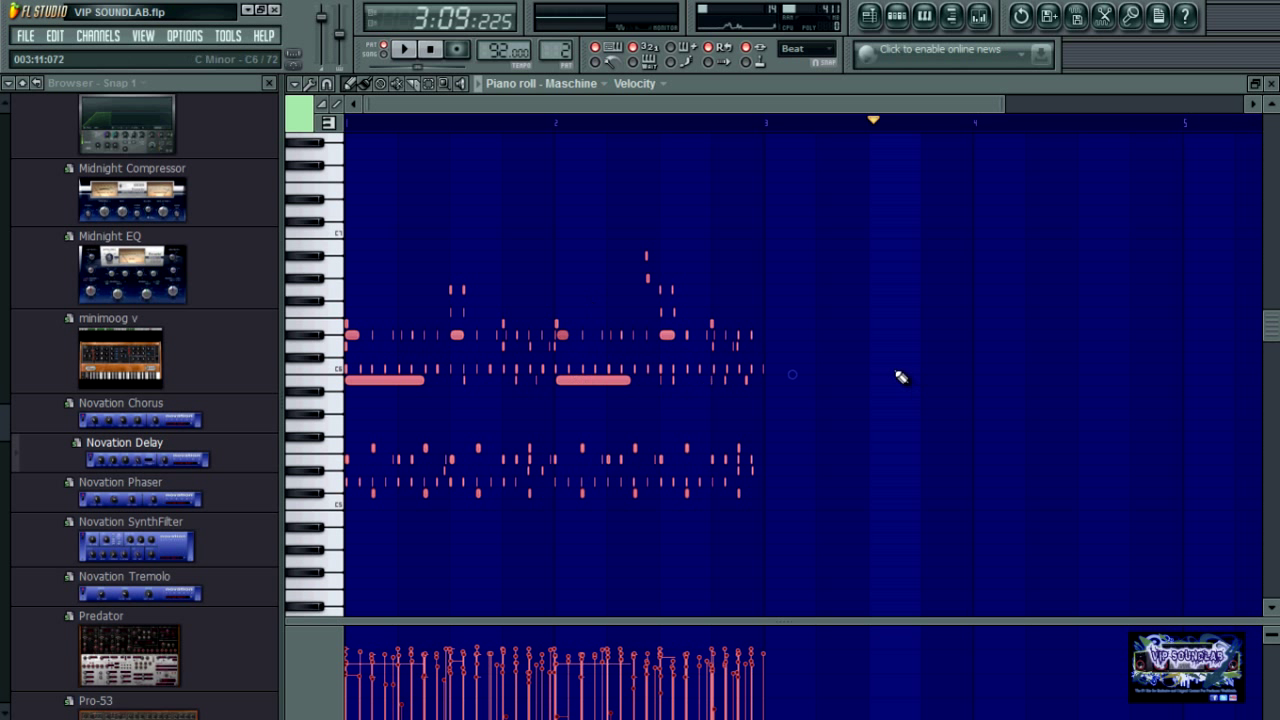
pyautogui.moveTo(937, 372); pyautogui.dragTo(1214, 376)
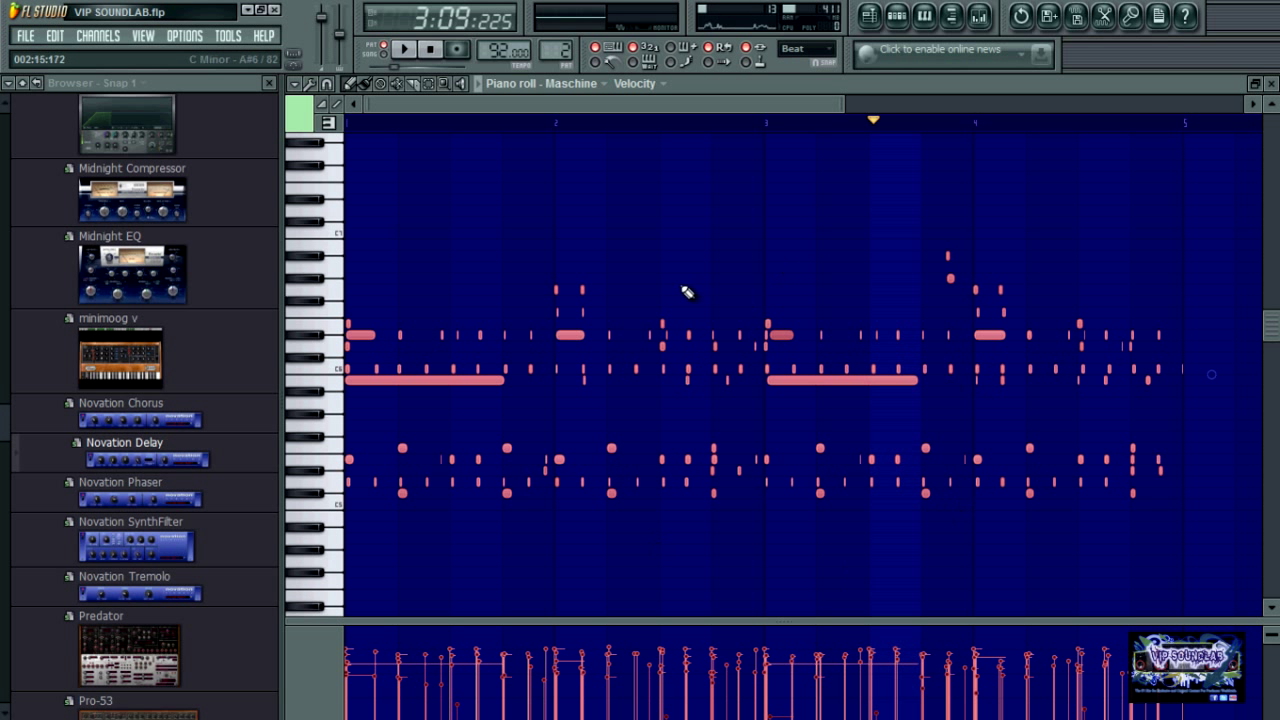
pyautogui.click(1272, 84)
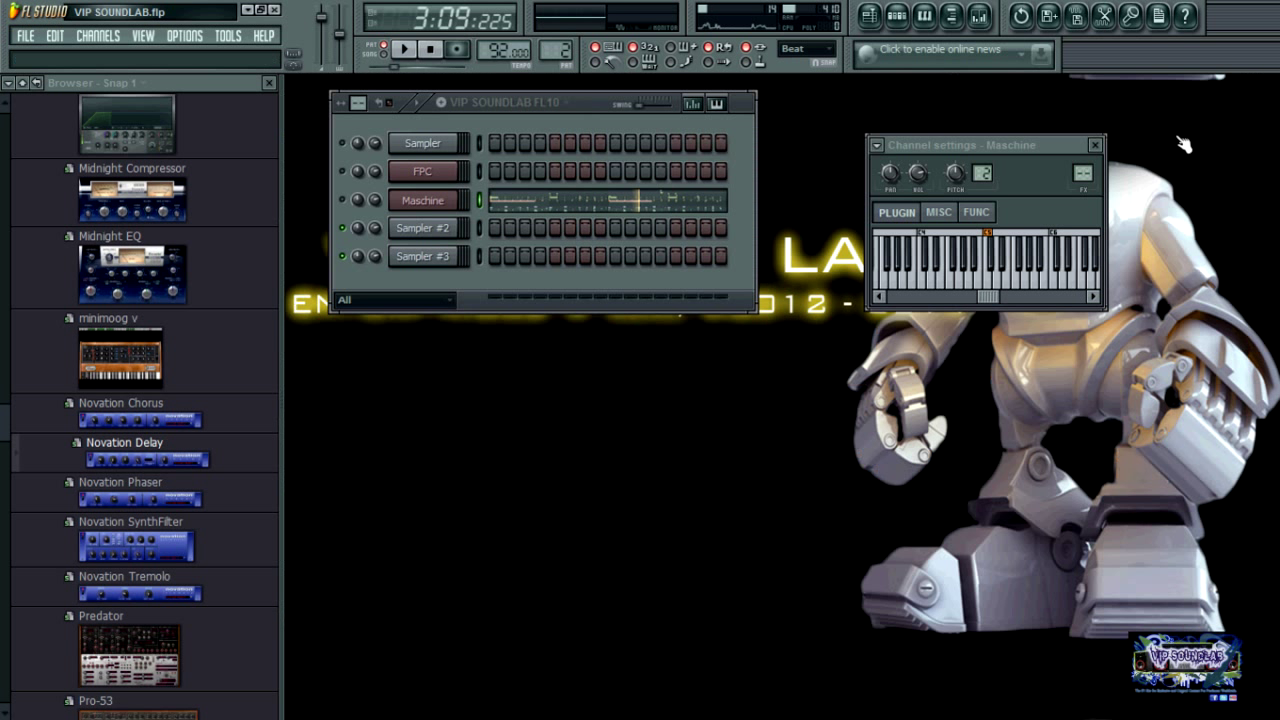
# Delete the Da Streets Kit's pattern 1 notes inside the Maschine plugin, and close the plugin and its channel settings.
pyautogui.click(441, 204)
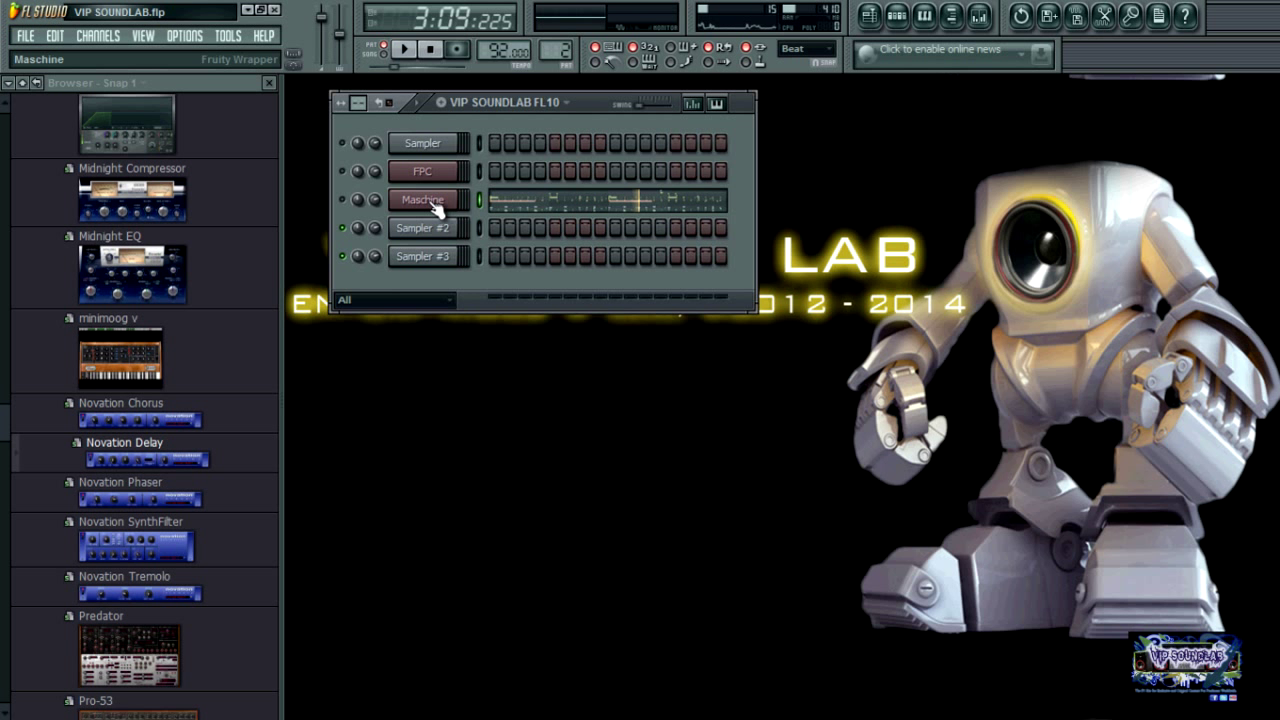
pyautogui.click(436, 205)
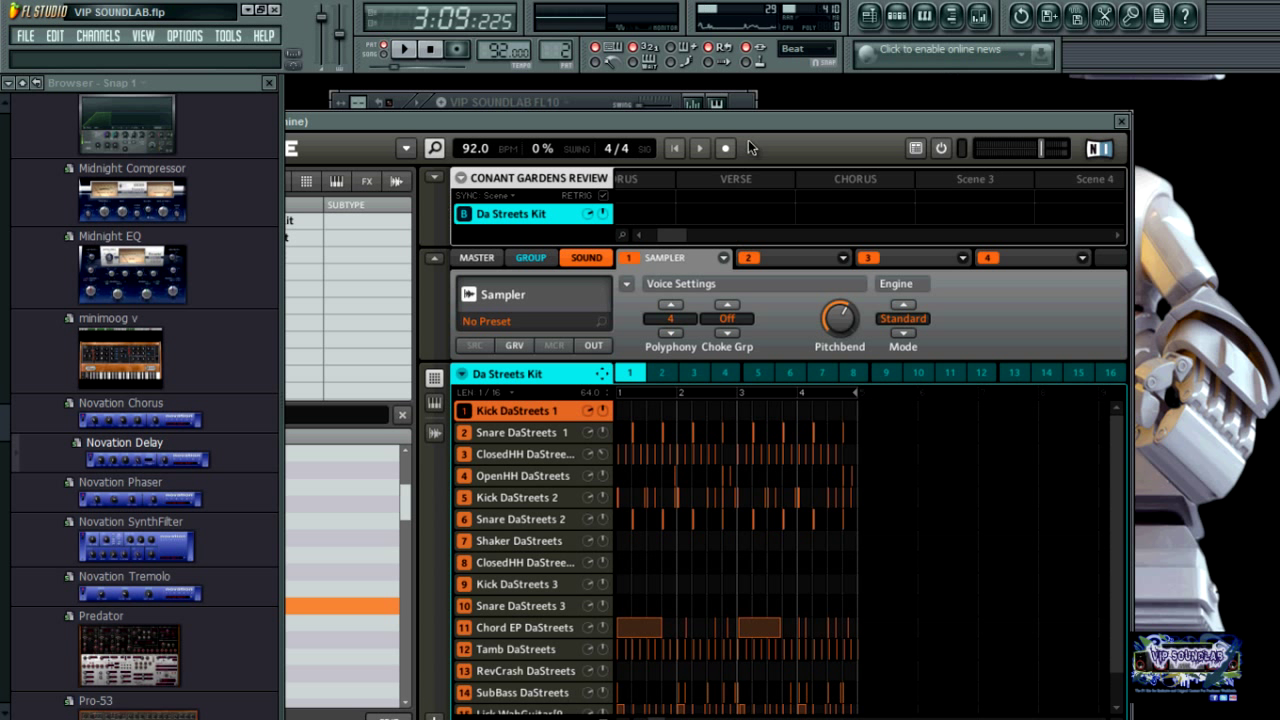
pyautogui.moveTo(848, 110); pyautogui.dragTo(848, 89)
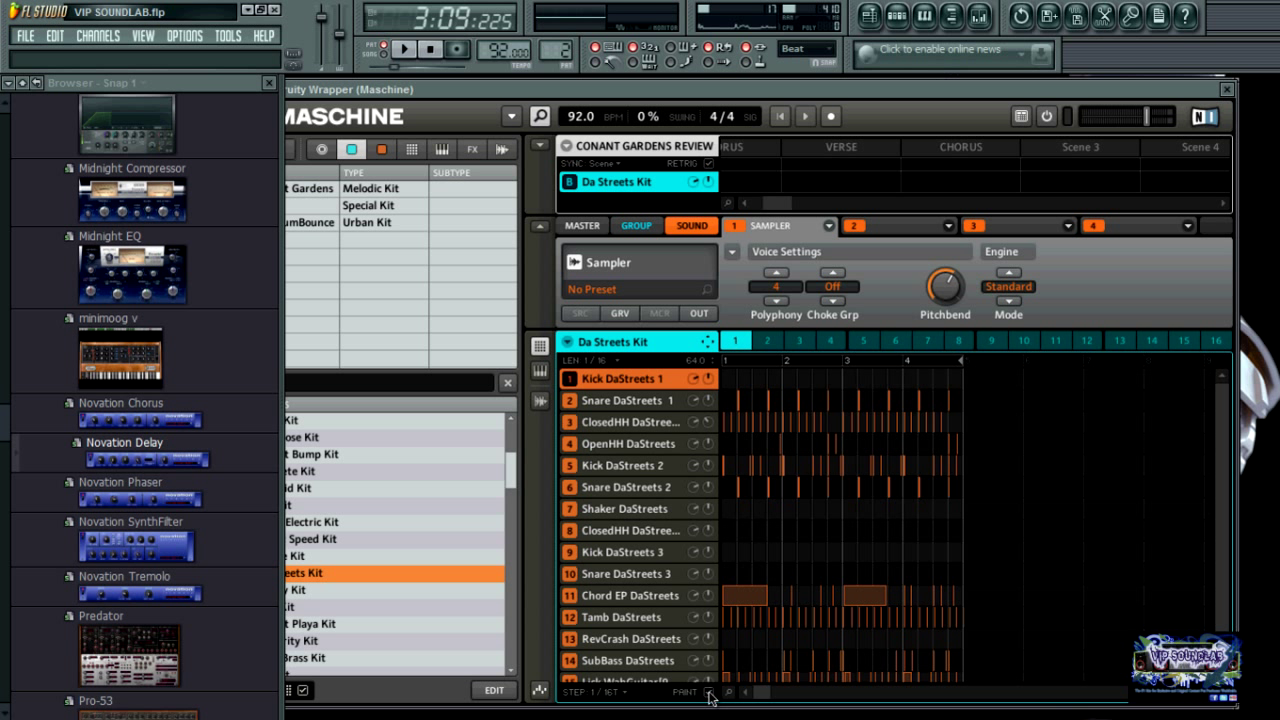
pyautogui.moveTo(885, 387); pyautogui.dragTo(732, 522)
pyautogui.press('Delete')
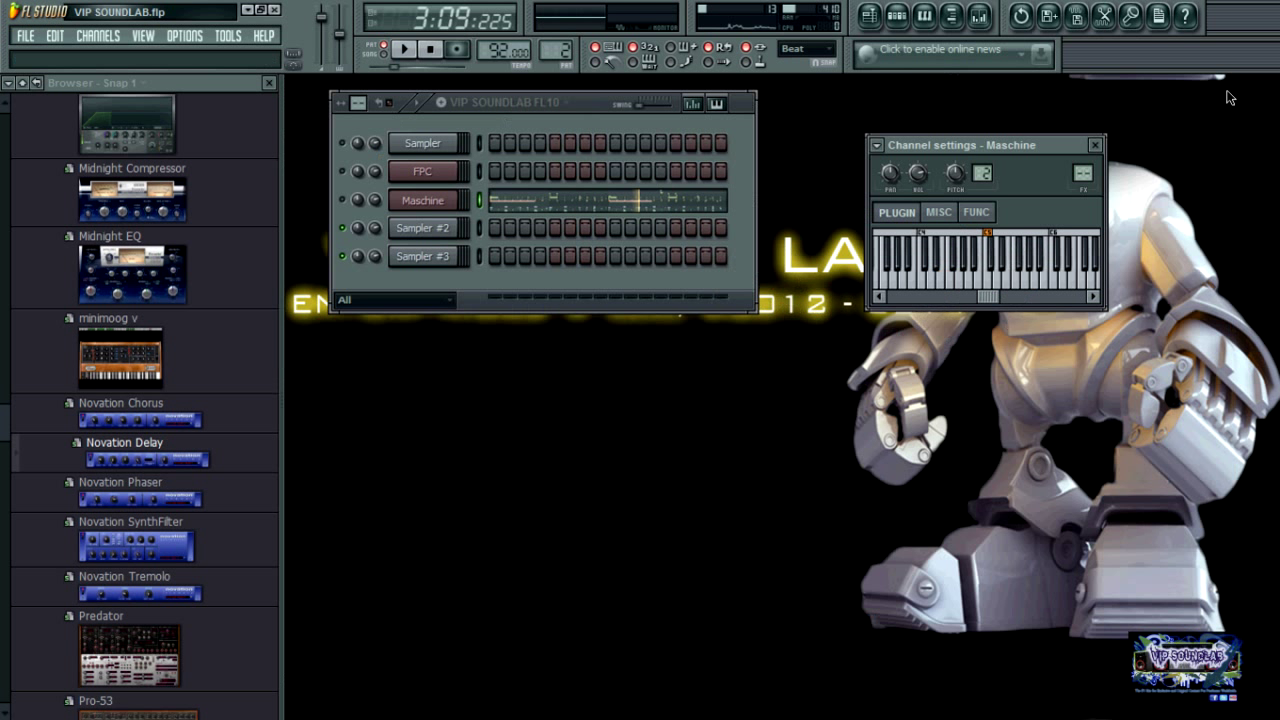
pyautogui.click(1227, 89)
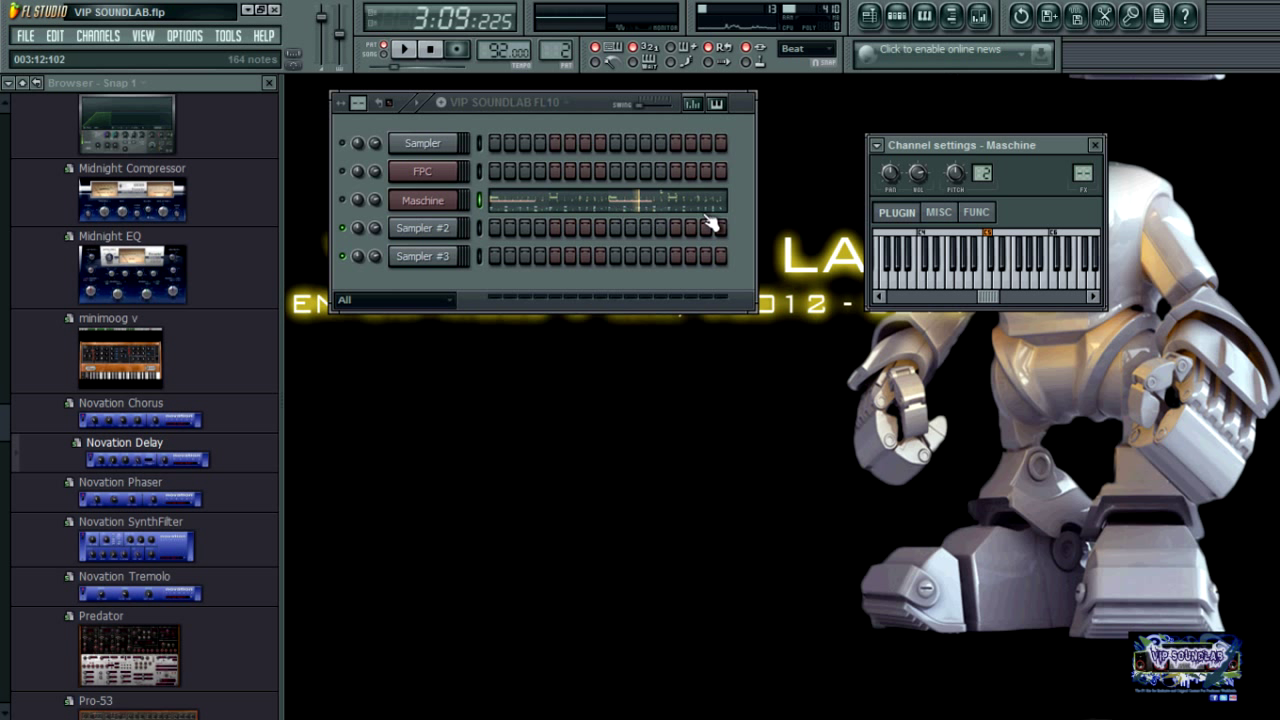
pyautogui.click(1095, 145)
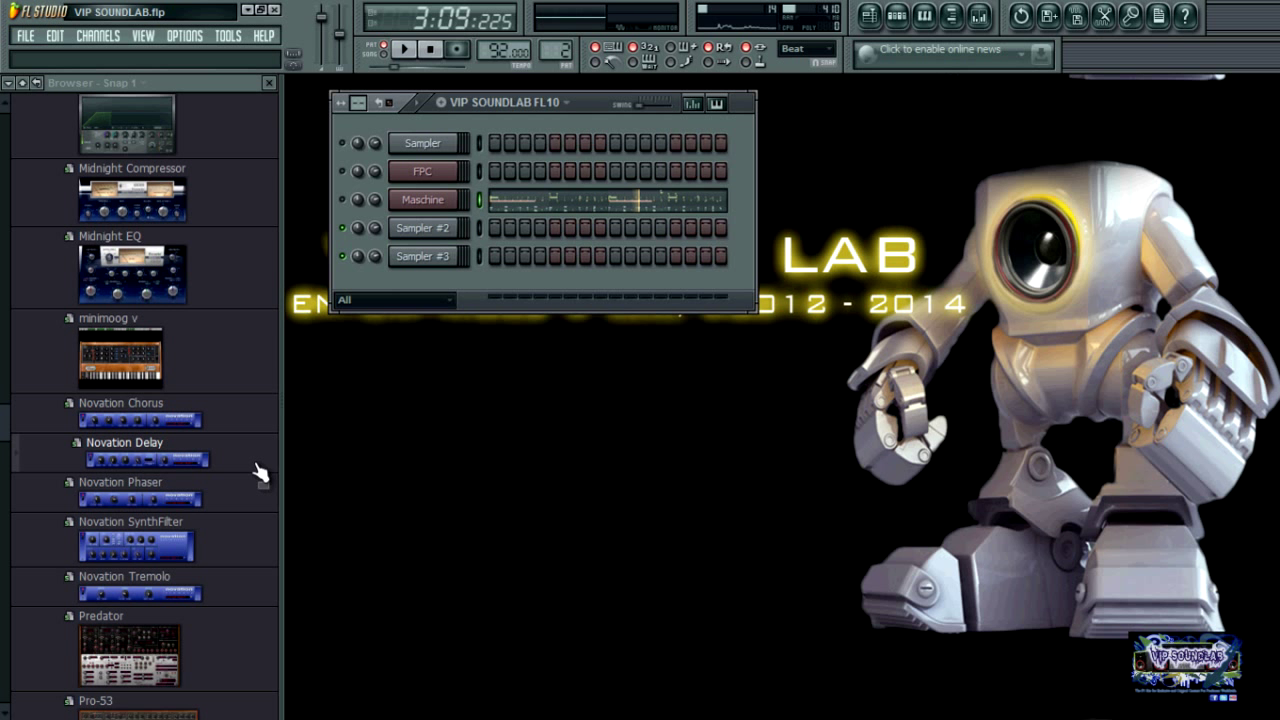
# Load Novation Phaser into the master track's first effect slot in the mixer, and move its window below the track names.
pyautogui.click(980, 17)
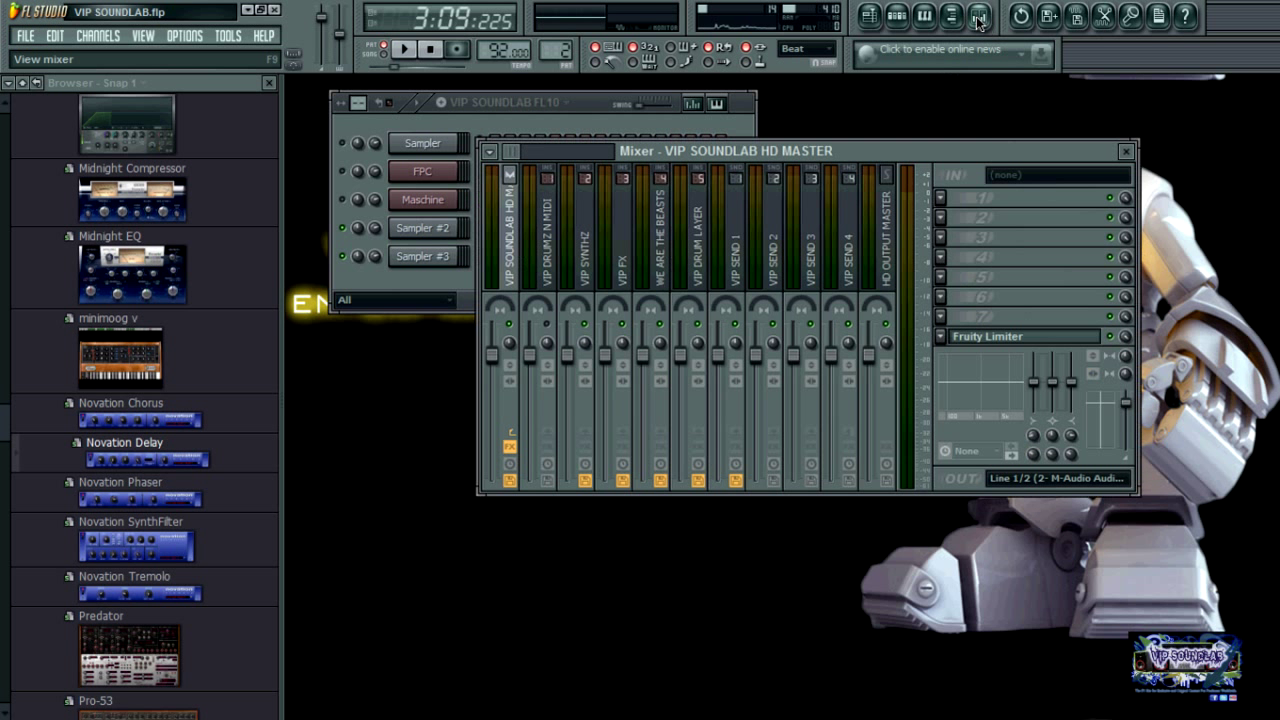
pyautogui.click(942, 196)
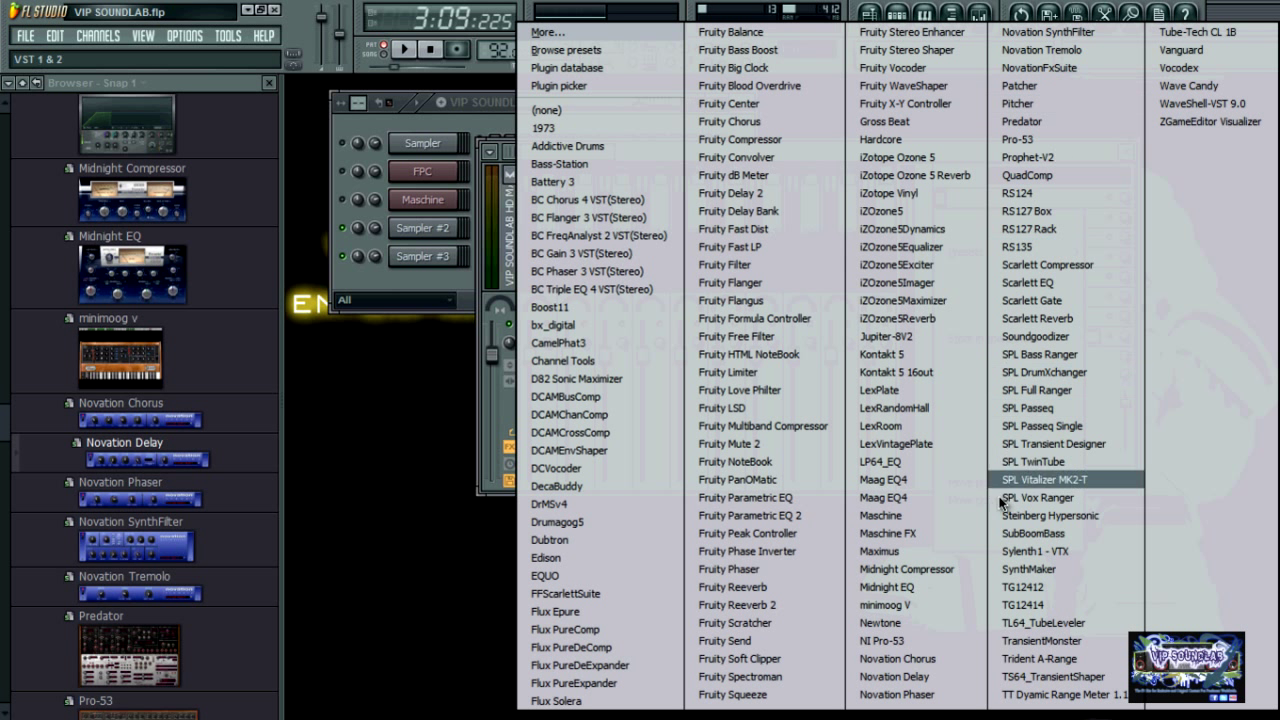
pyautogui.click(925, 694)
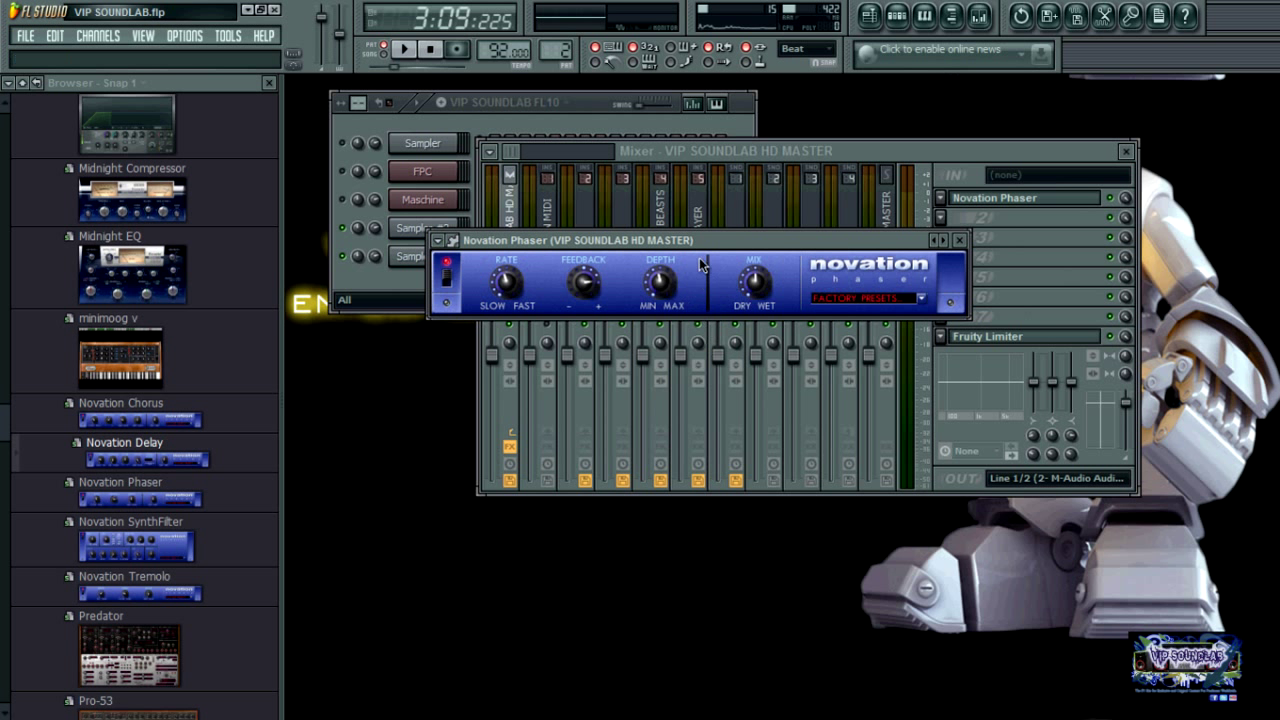
pyautogui.moveTo(710, 241); pyautogui.dragTo(765, 404)
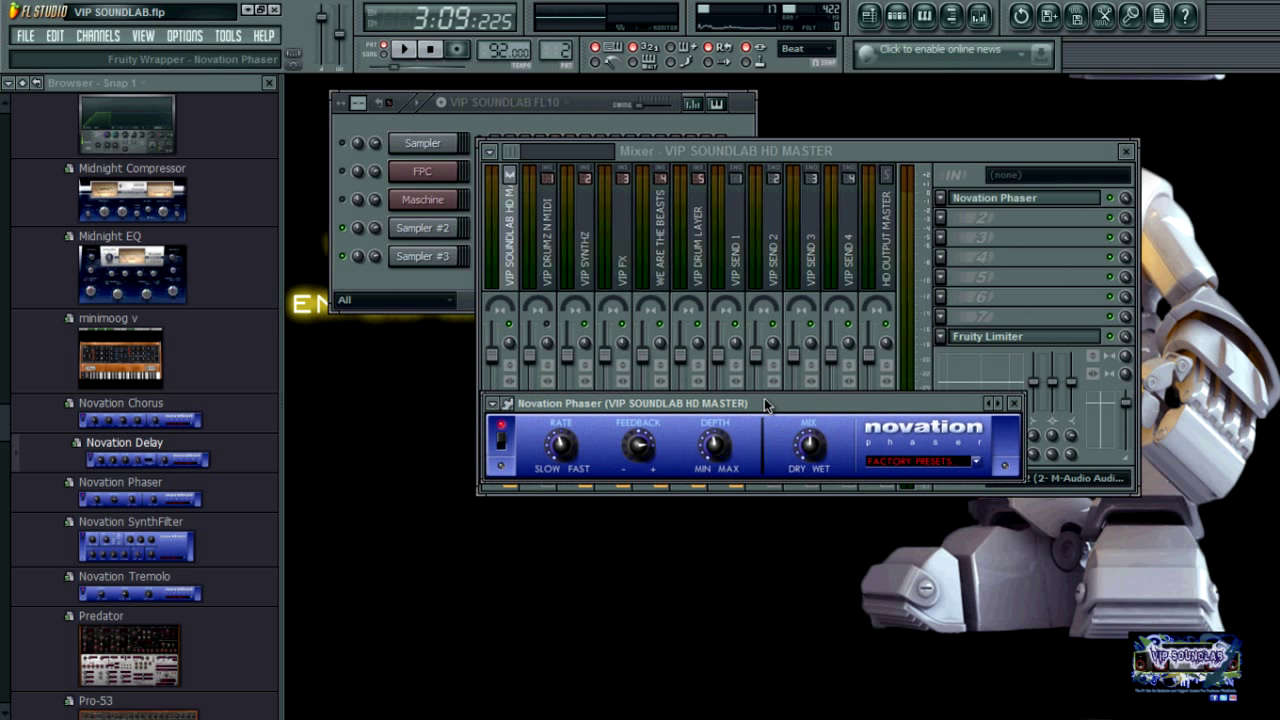
# Try adding Novation Phaser to the plugin database, cancel the addition, and look through the database's Mastering plugins in the browser.
pyautogui.click(494, 405)
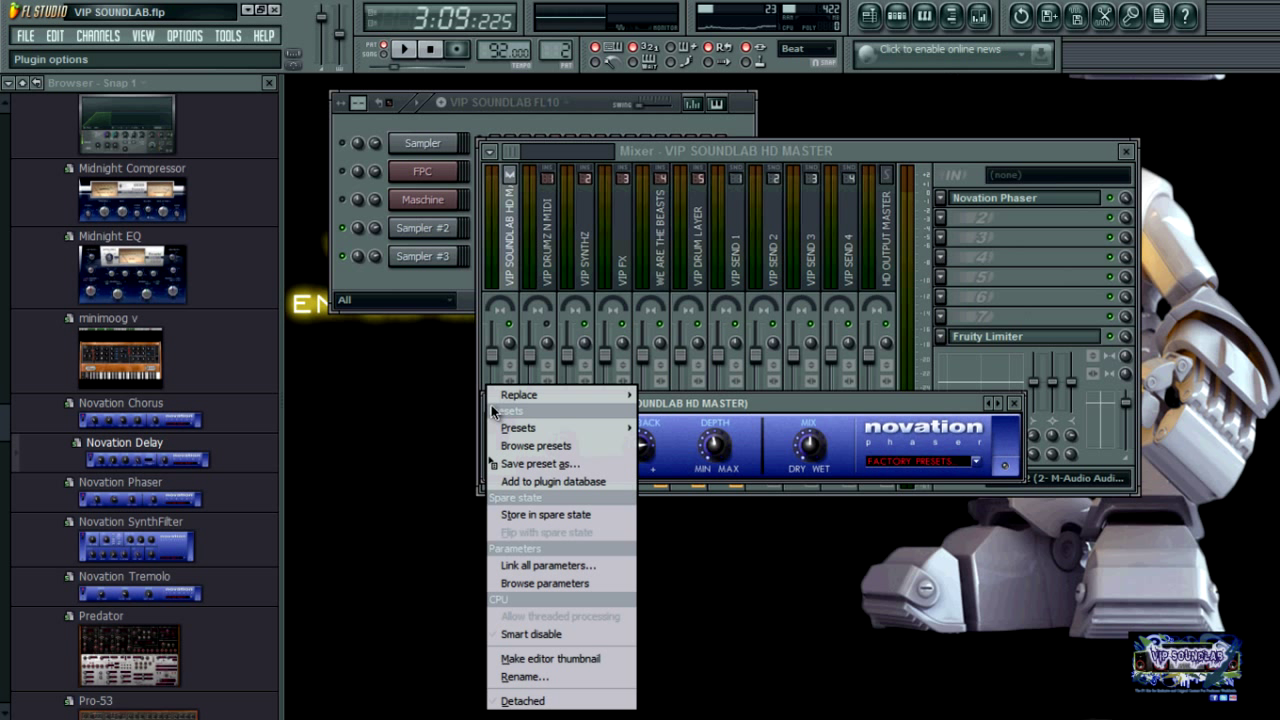
pyautogui.click(559, 481)
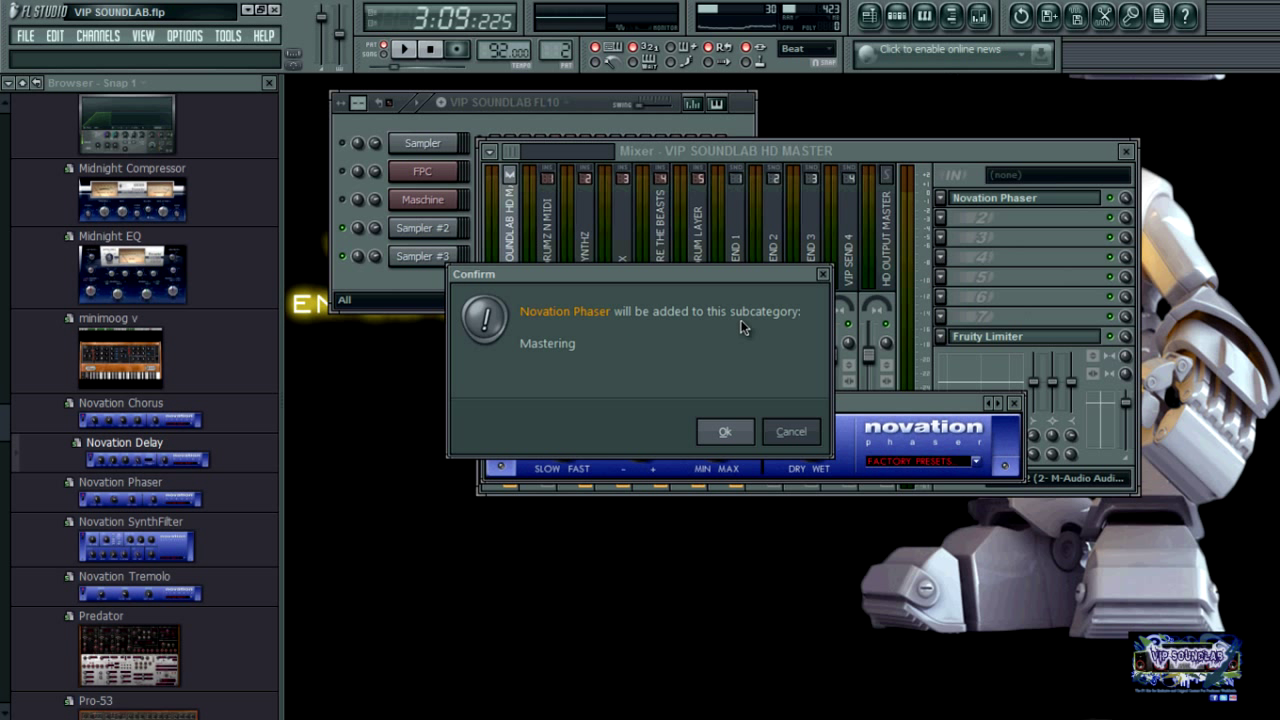
pyautogui.click(790, 432)
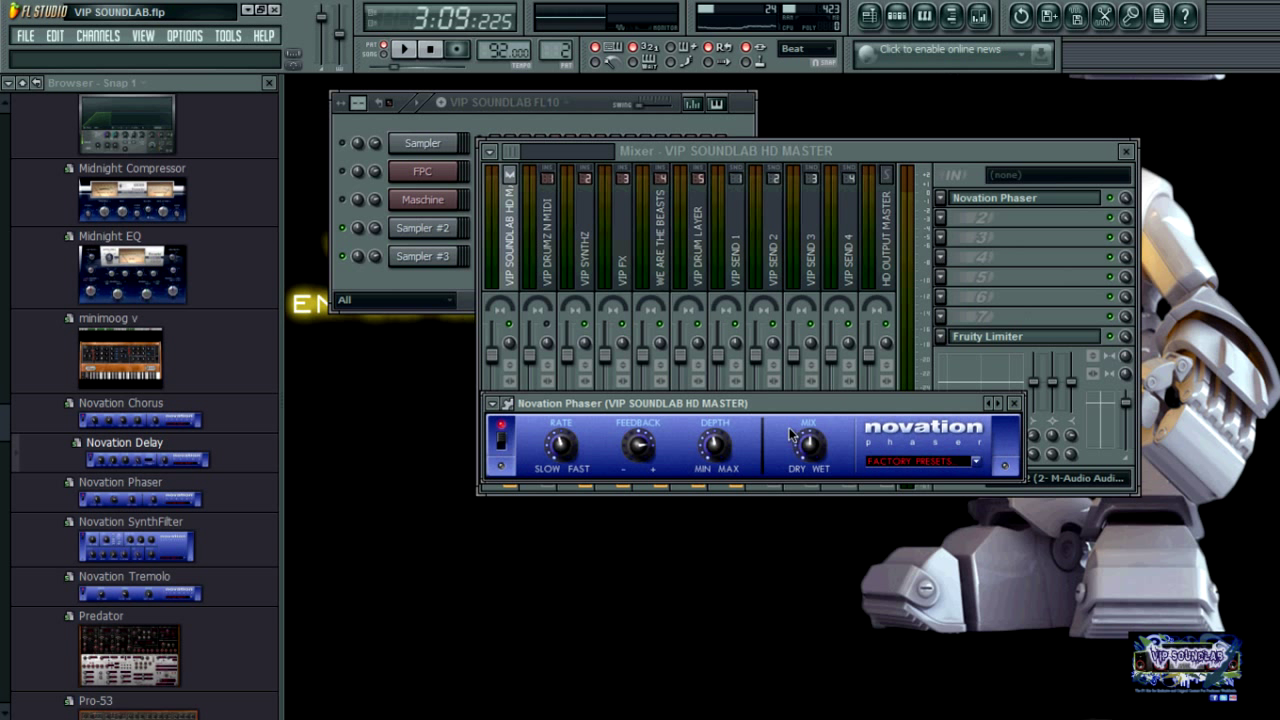
pyautogui.moveTo(4, 423); pyautogui.dragTo(24, 163)
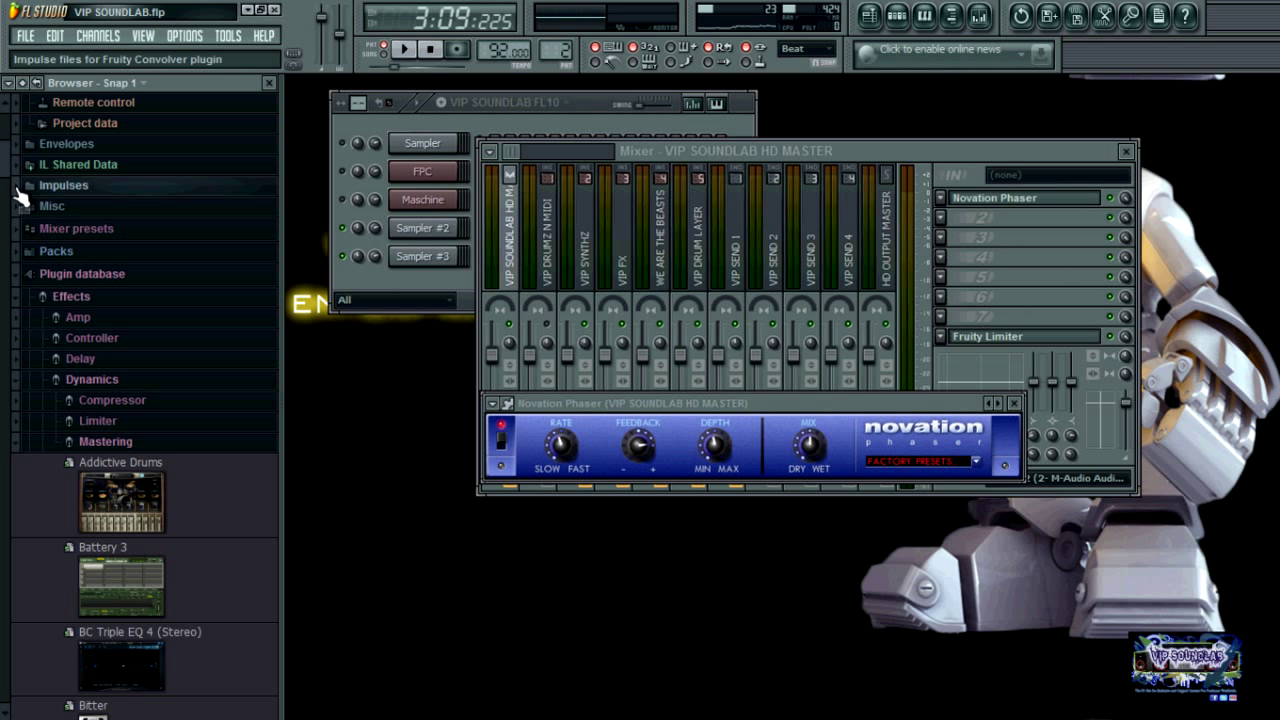
pyautogui.moveTo(5, 160); pyautogui.dragTo(34, 606)
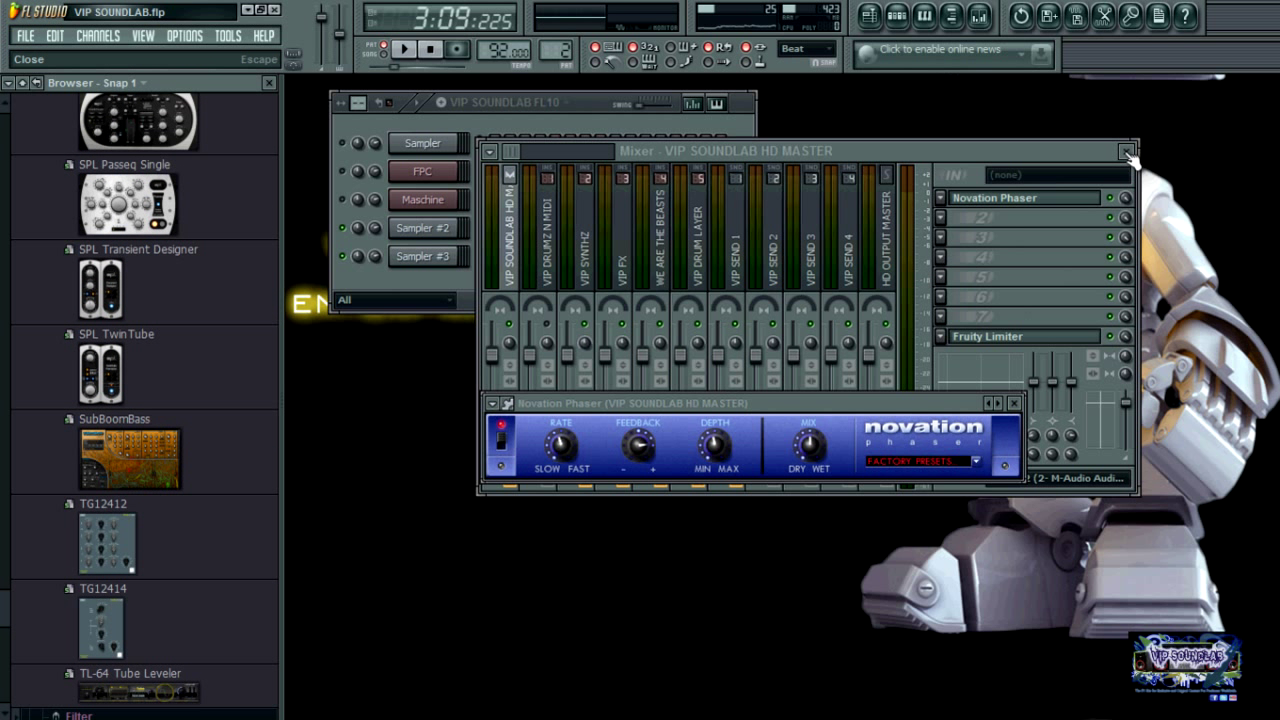
# Remove Novation Phaser from the master track's first effect slot and close the mixer.
pyautogui.click(941, 197)
pyautogui.click(960, 214)
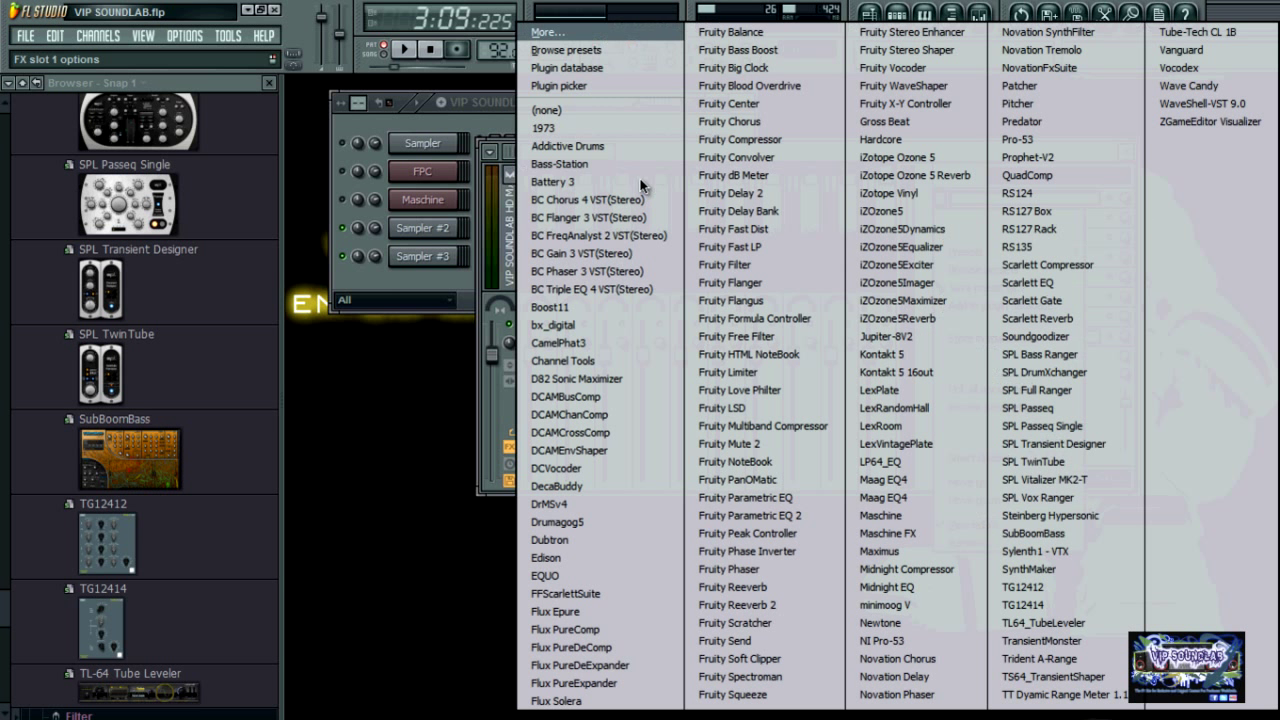
pyautogui.click(577, 110)
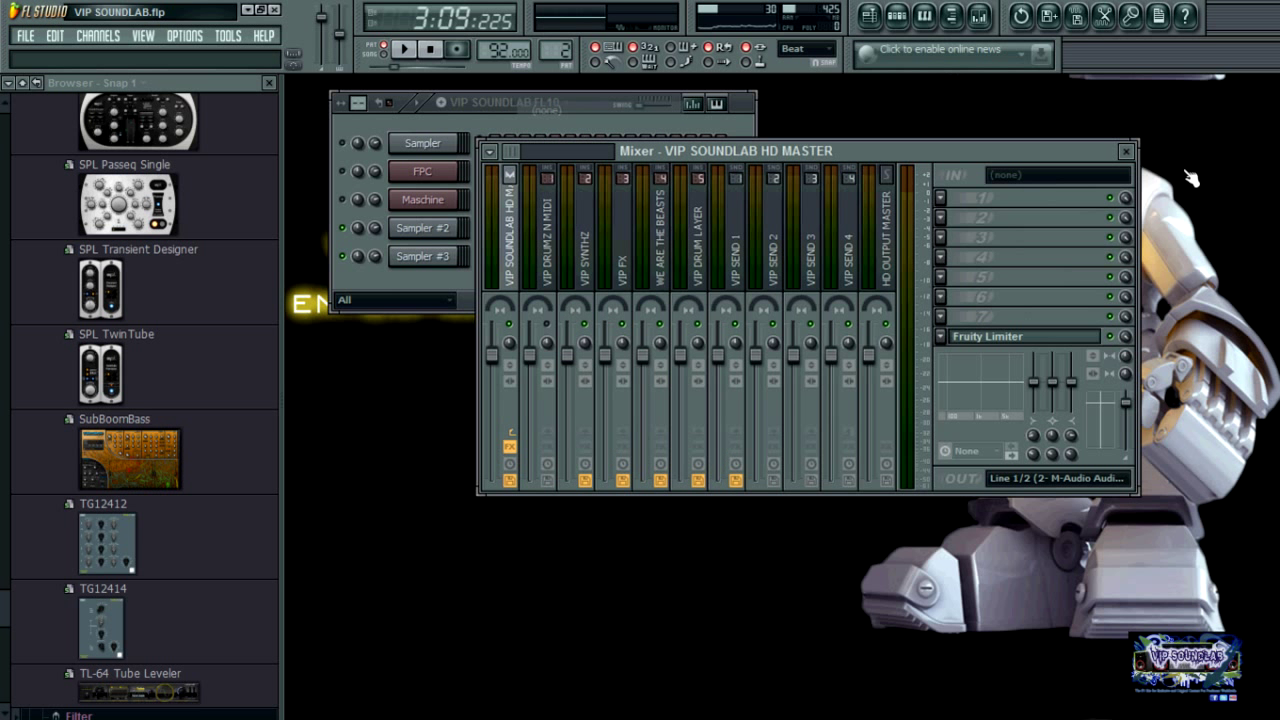
pyautogui.click(1126, 151)
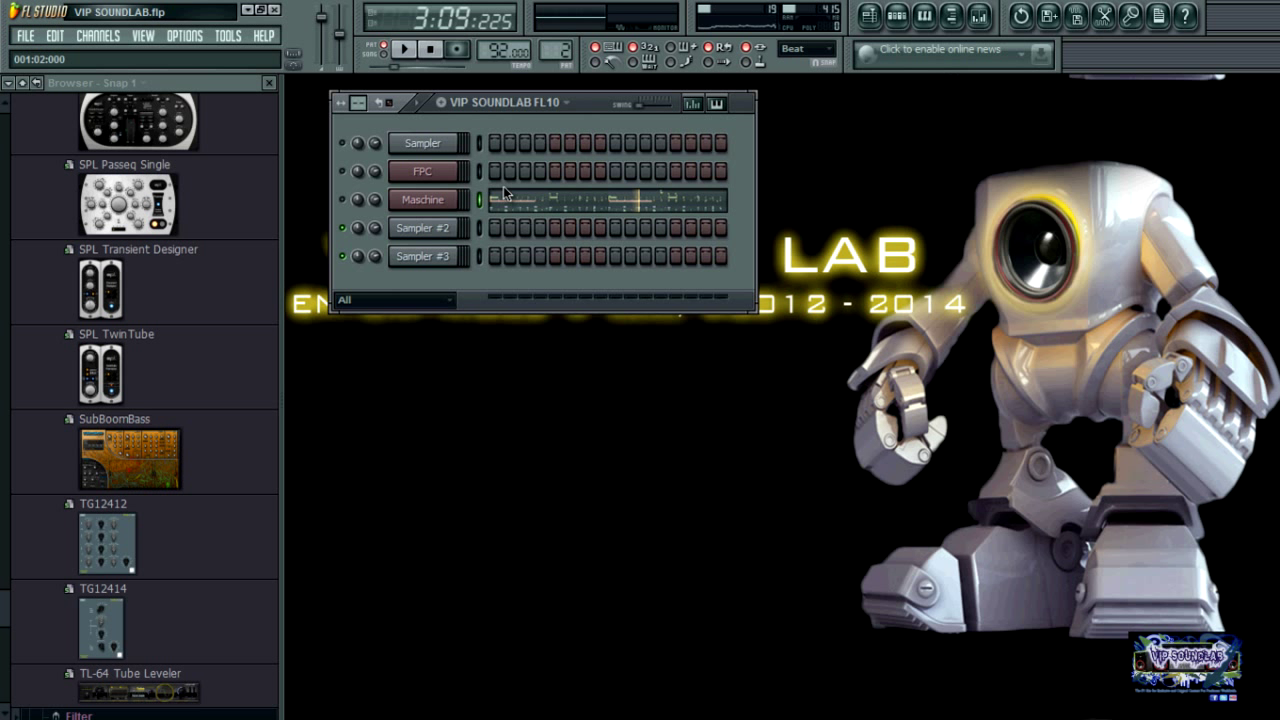
# Open the FPC channel's plugin window, switch to Native Instruments Controller Editor, and place the editor beside the FPC pads.
pyautogui.click(447, 176)
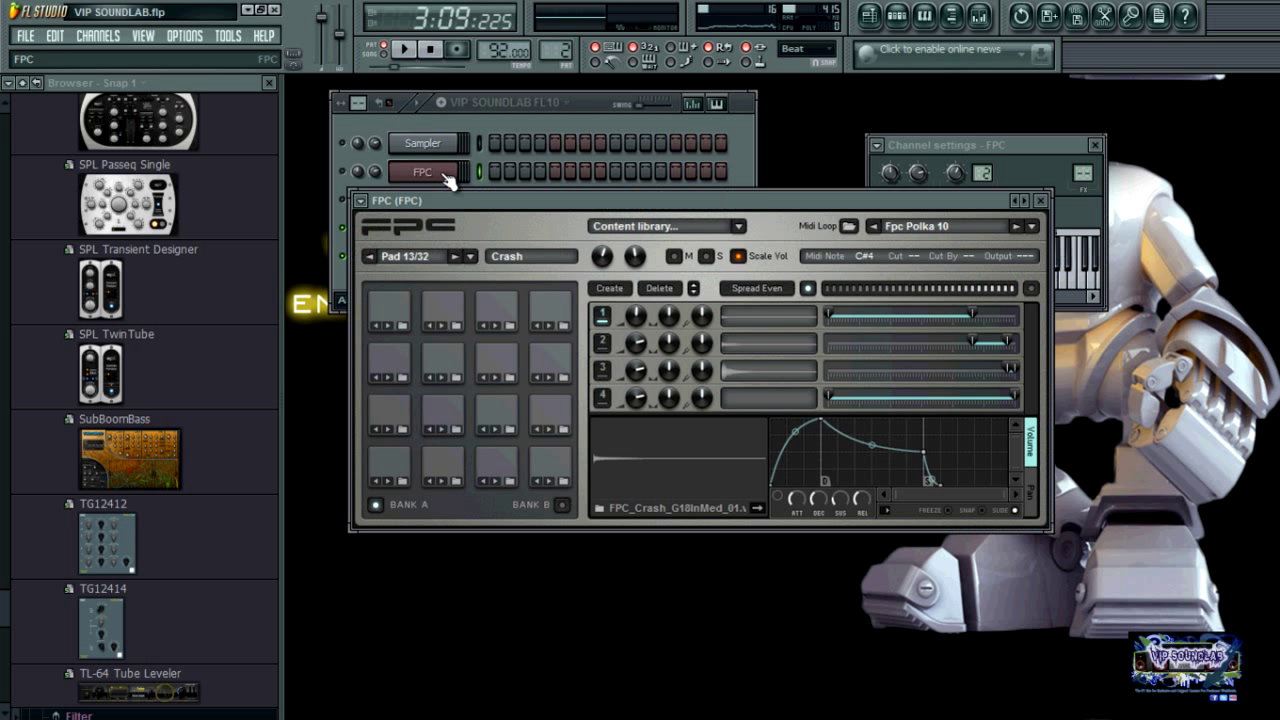
pyautogui.moveTo(565, 202); pyautogui.dragTo(548, 230)
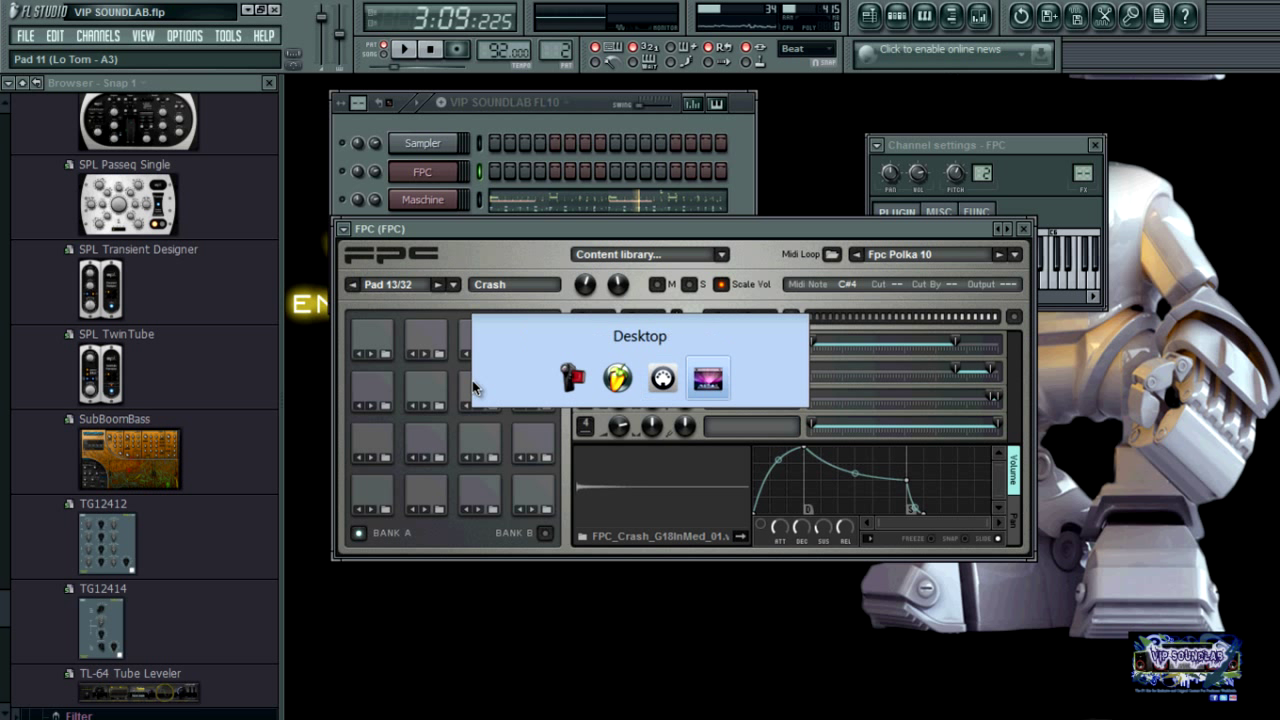
pyautogui.hotkey('alt', 'Tab')
pyautogui.hotkey('alt', 'Tab')
pyautogui.hotkey('alt', 'Tab')
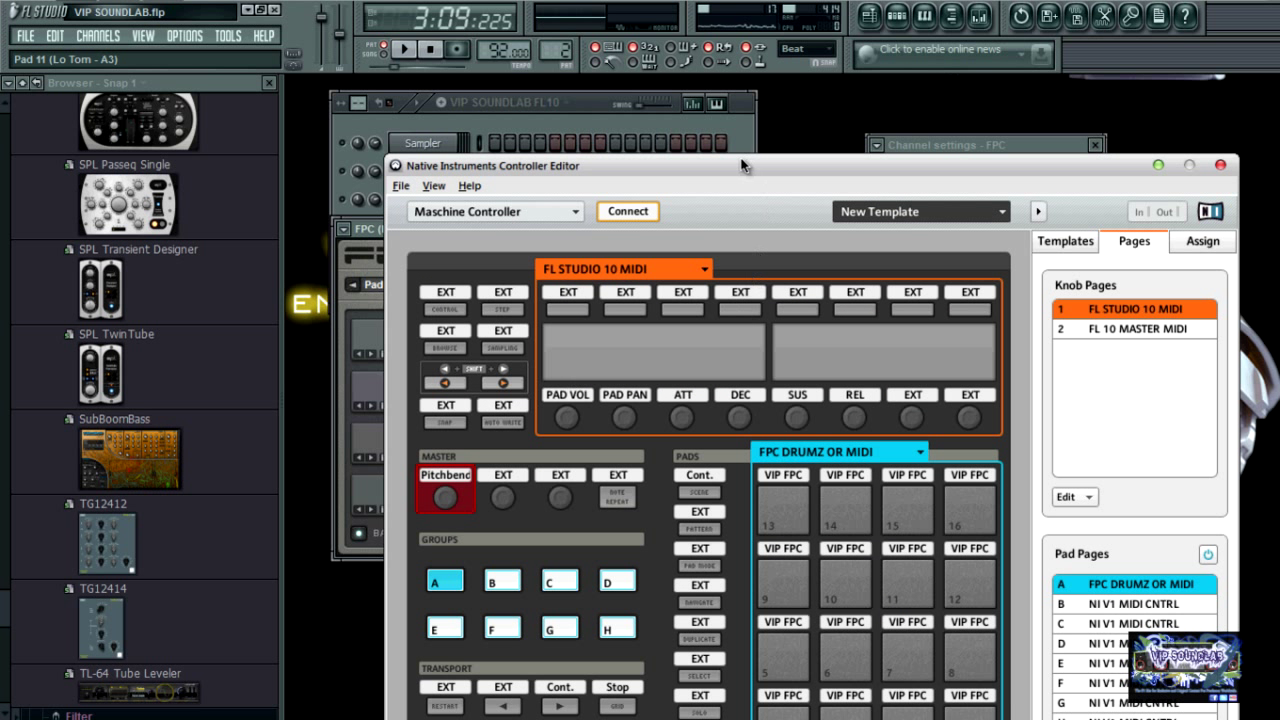
pyautogui.moveTo(727, 163); pyautogui.dragTo(988, 100)
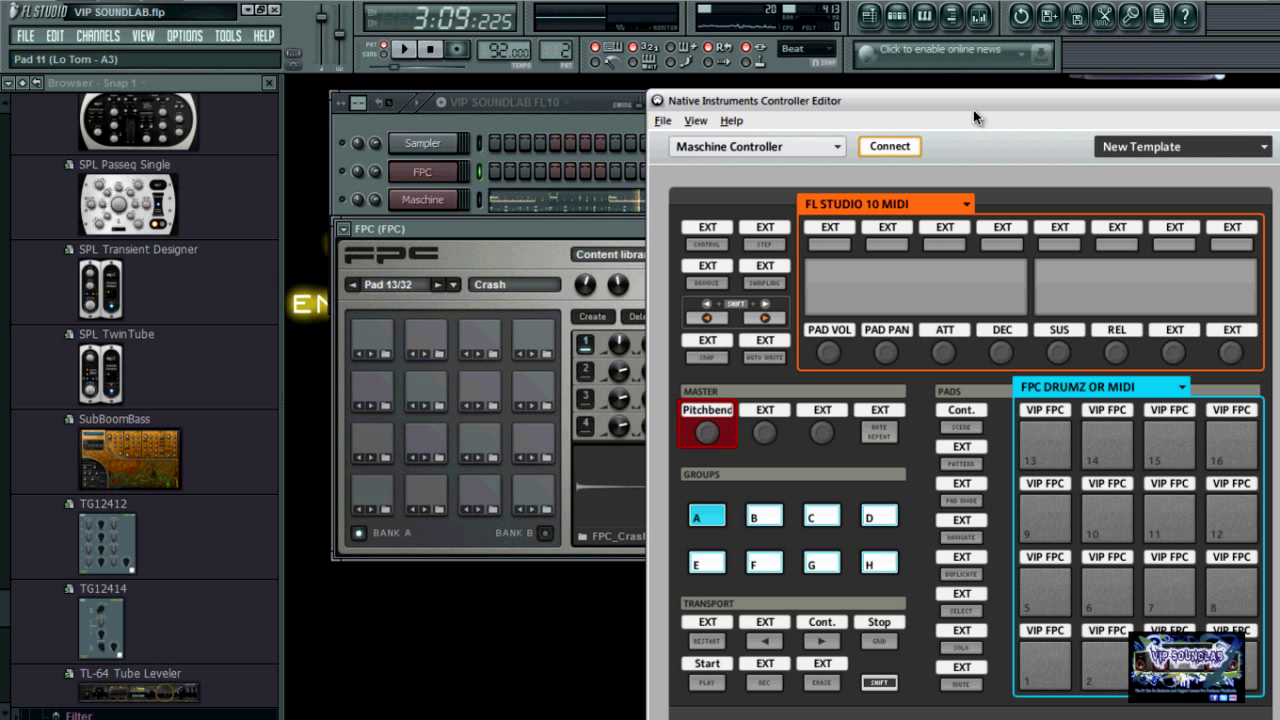
pyautogui.moveTo(1014, 103)
pyautogui.mouseDown()
pyautogui.moveTo(817, 103)
pyautogui.moveTo(1034, 110)
pyautogui.mouseUp()
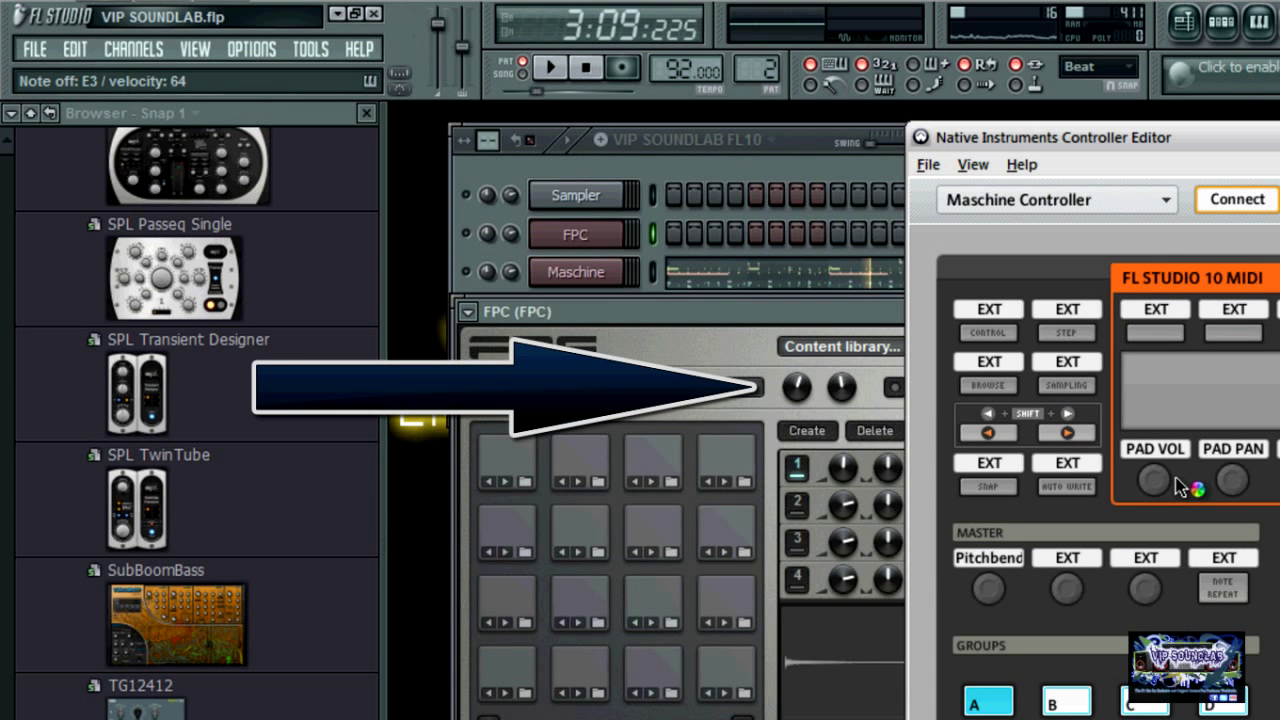
# Examine the controller template's pad mapping for NI V1 MIDI CNTRL, return to FL Studio, and close the FPC plugin window.
pyautogui.click(1176, 480)
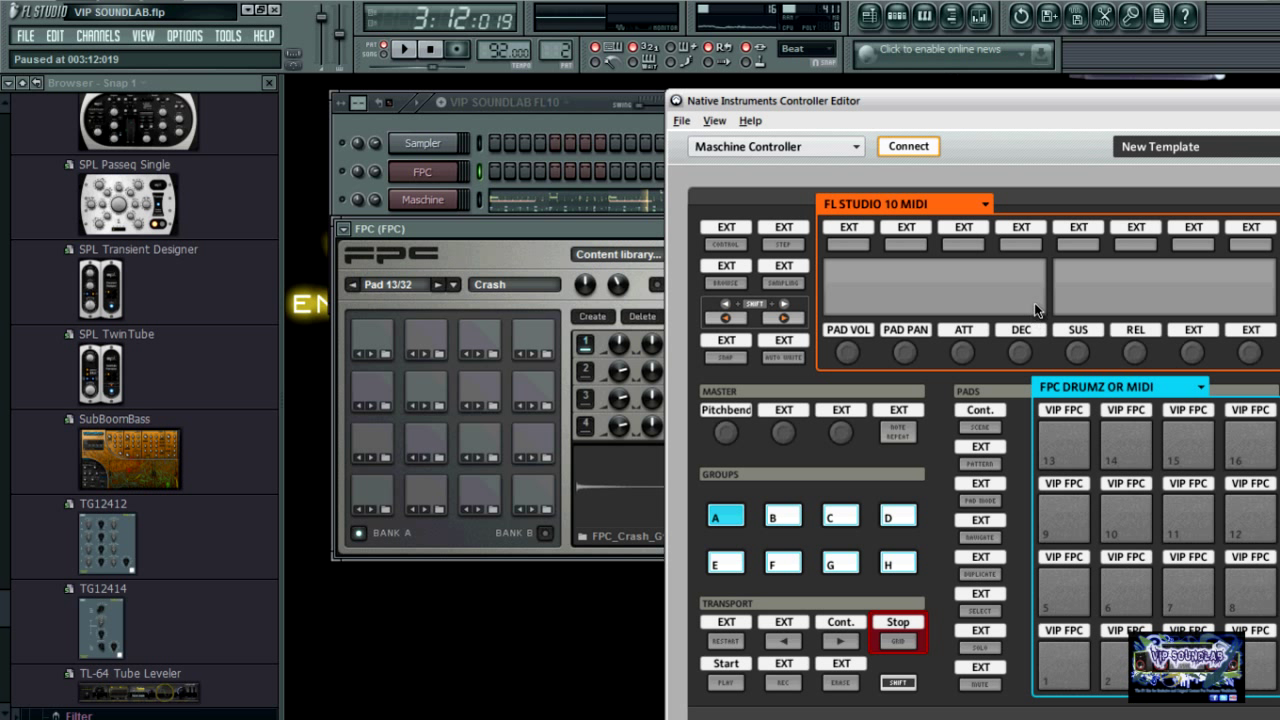
pyautogui.moveTo(1073, 105); pyautogui.dragTo(921, 112)
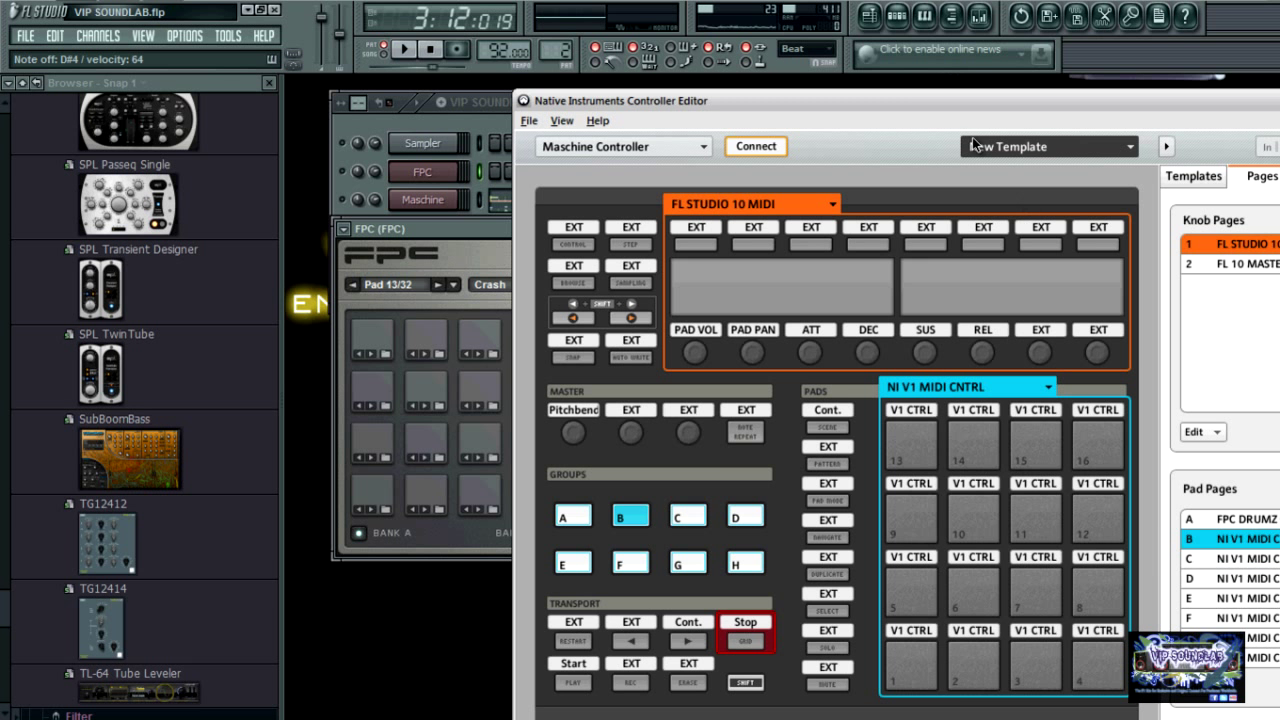
pyautogui.moveTo(901, 94); pyautogui.dragTo(1056, 187)
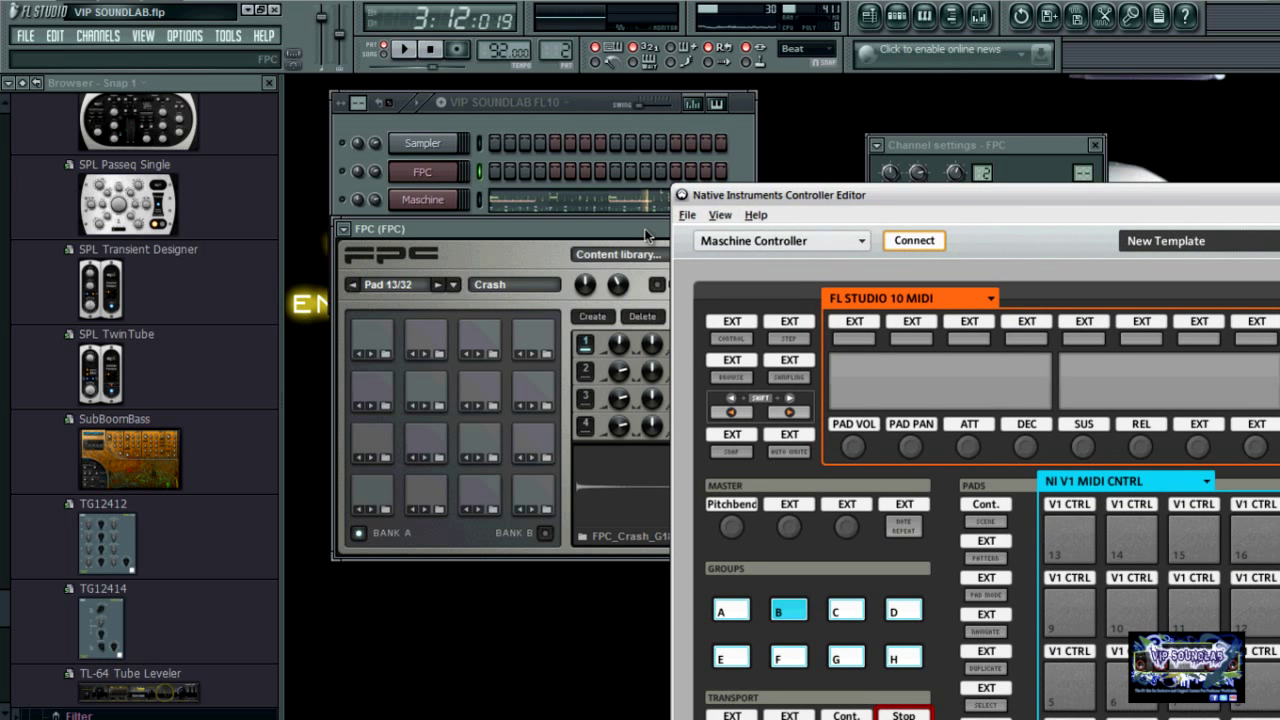
pyautogui.click(648, 228)
pyautogui.click(1023, 228)
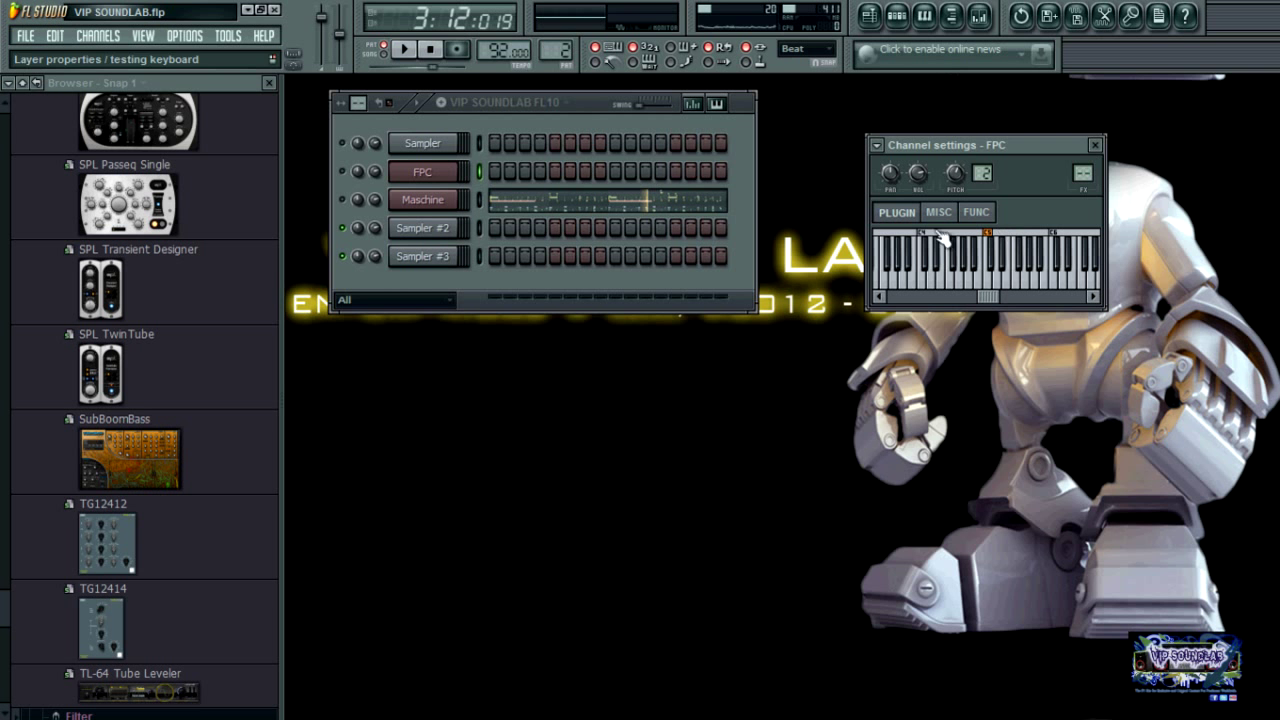
# Add an NI Pro-53 channel to the step sequencer and place its synth window below the channels.
pyautogui.click(118, 40)
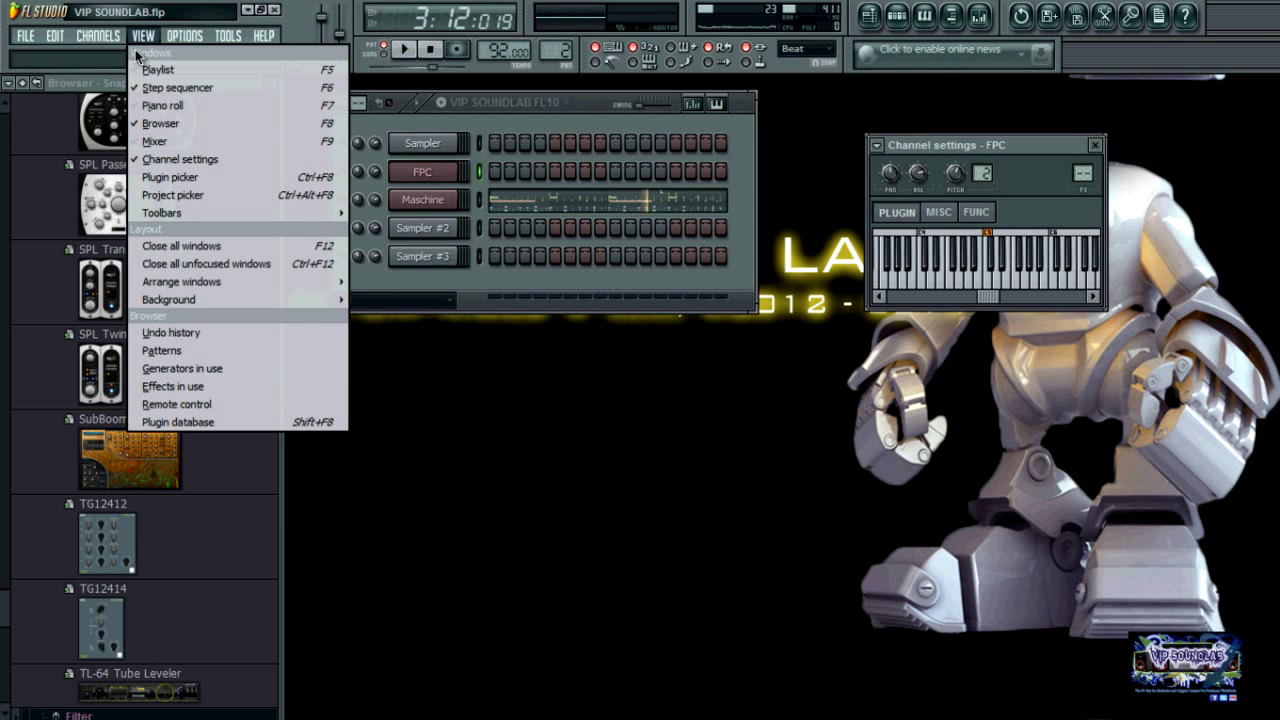
pyautogui.moveTo(103, 54)
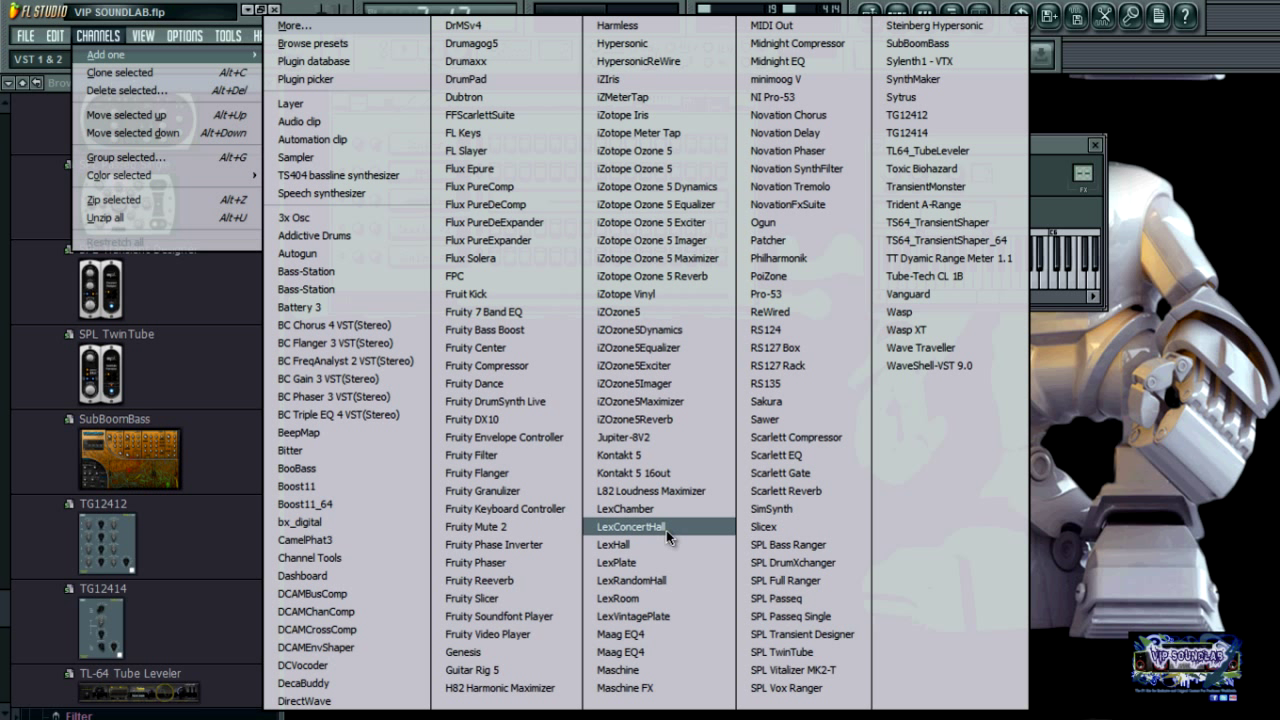
pyautogui.click(798, 97)
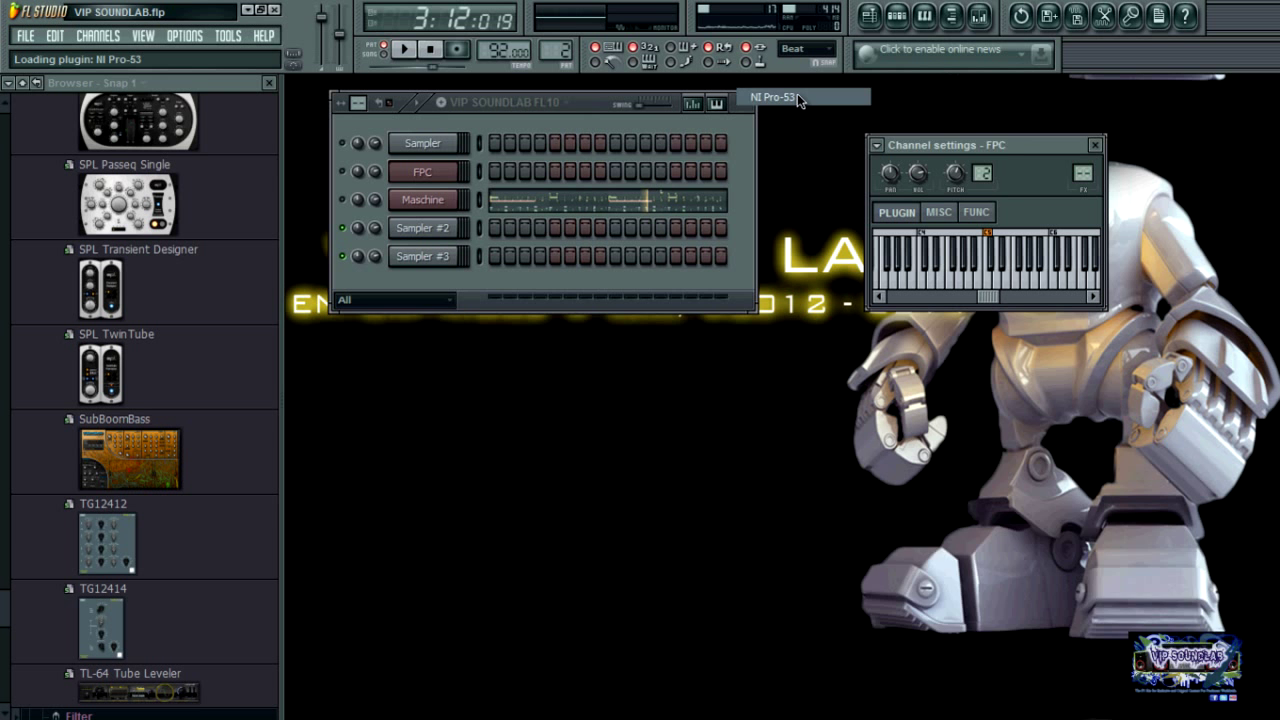
pyautogui.moveTo(890, 522); pyautogui.dragTo(632, 315)
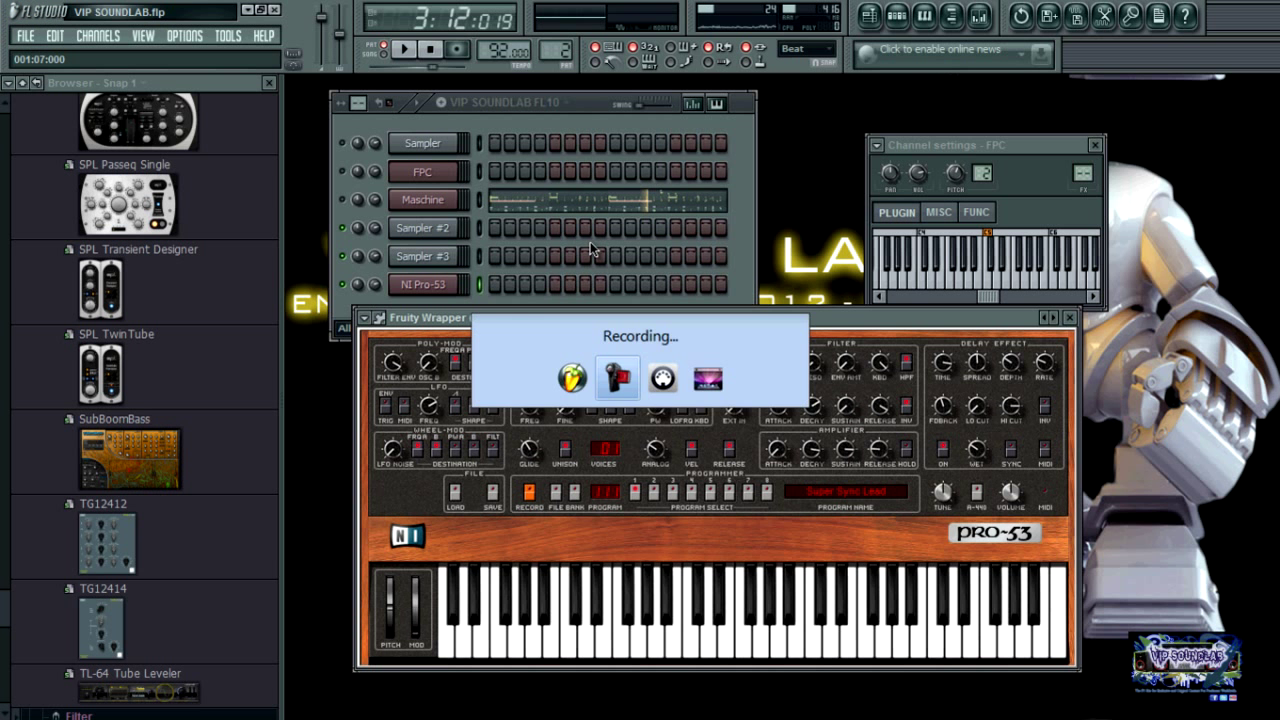
# Switch to Native Instruments Controller Editor and arrange its window and the NI Pro-53 synth side by side.
pyautogui.hotkey('alt', 'Tab')
pyautogui.moveTo(983, 197); pyautogui.dragTo(948, 97)
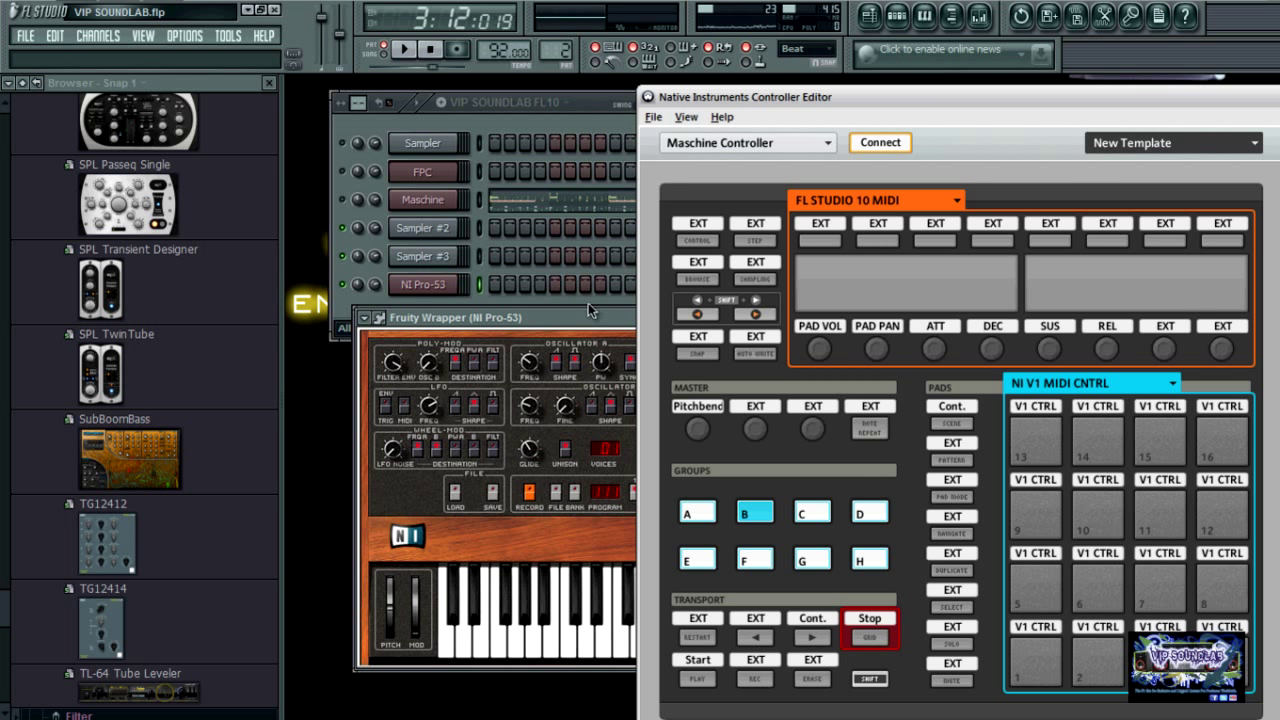
pyautogui.moveTo(603, 317); pyautogui.dragTo(434, 188)
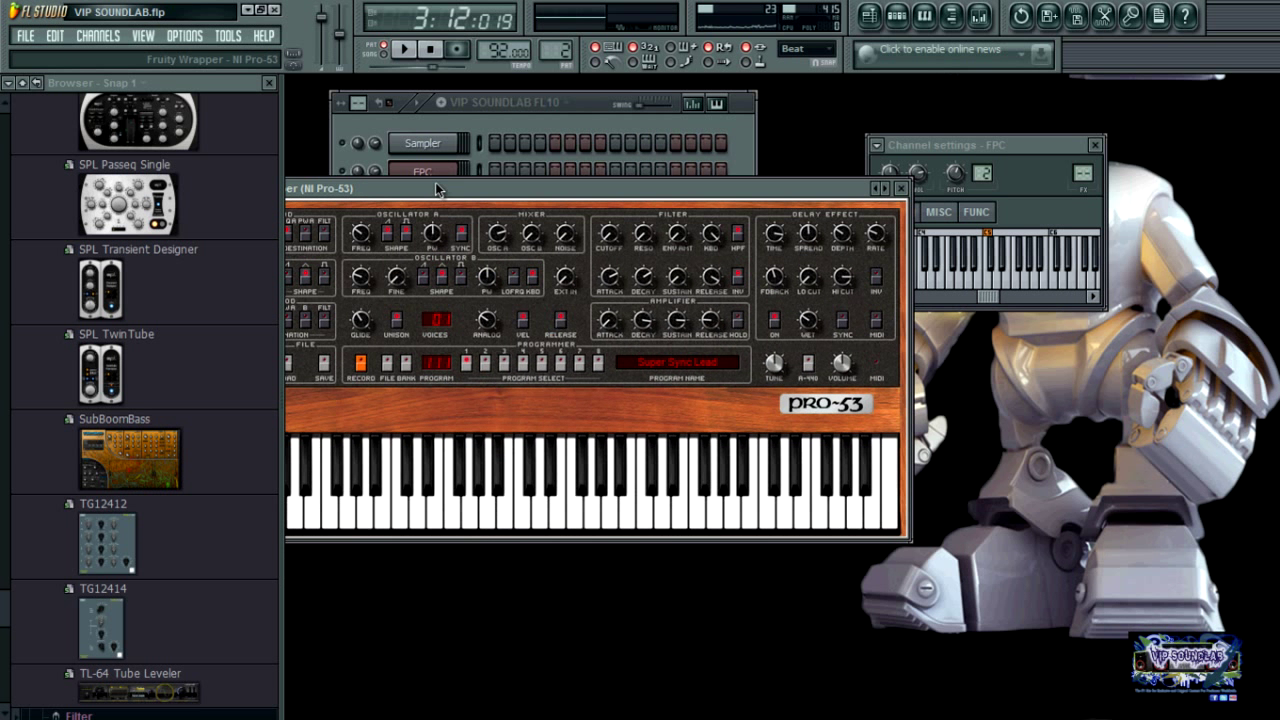
pyautogui.hotkey('alt', 'Tab')
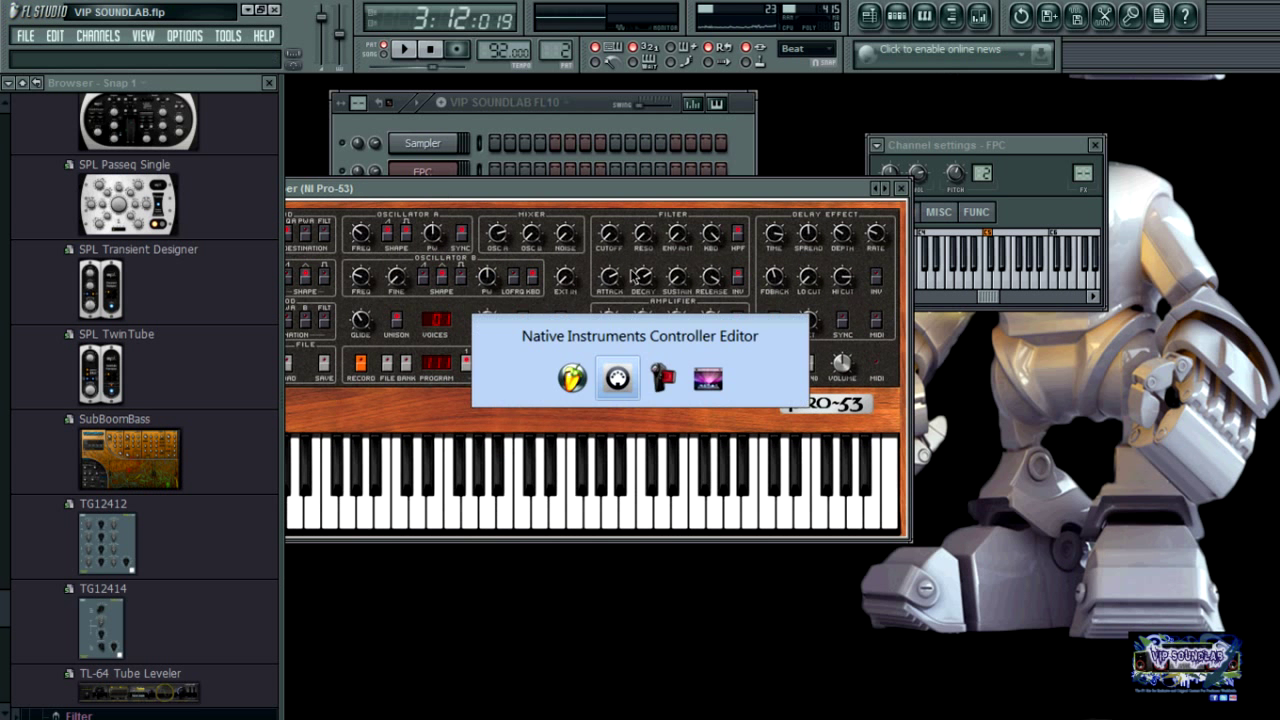
# View the pad assignments of groups D and C in the Maschine controller template.
pyautogui.click(716, 370)
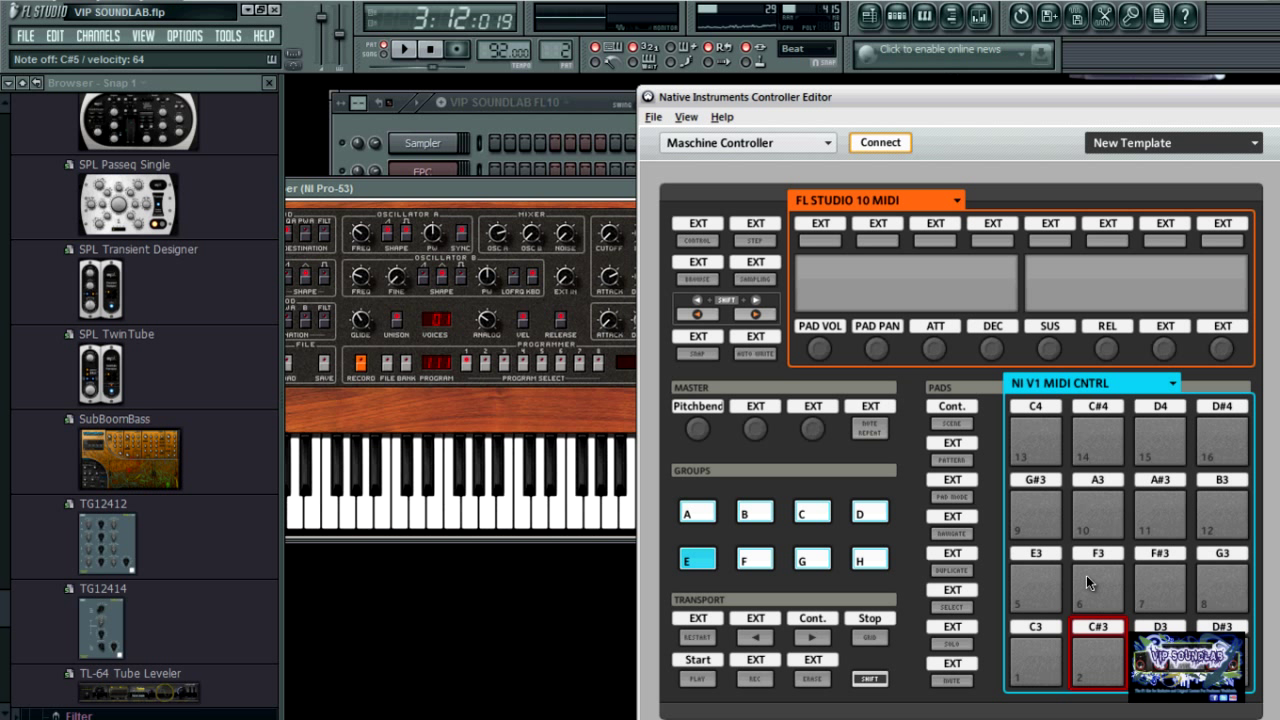
pyautogui.click(880, 518)
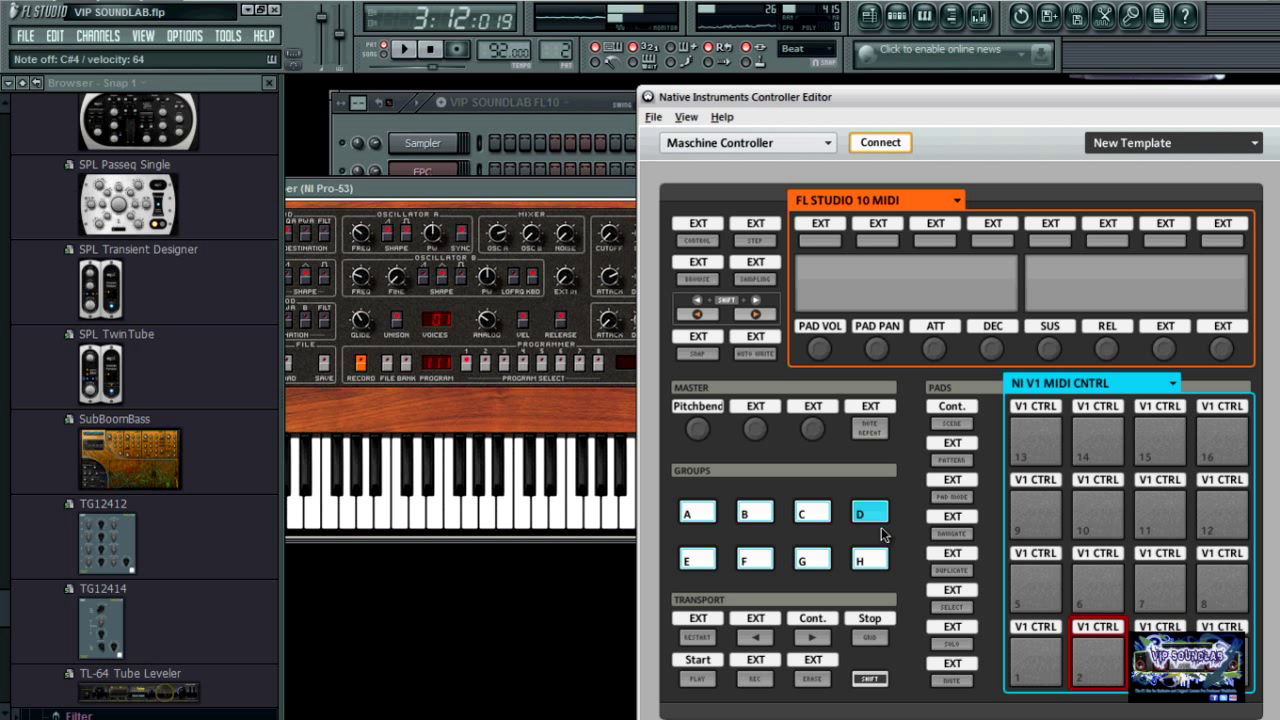
pyautogui.click(826, 520)
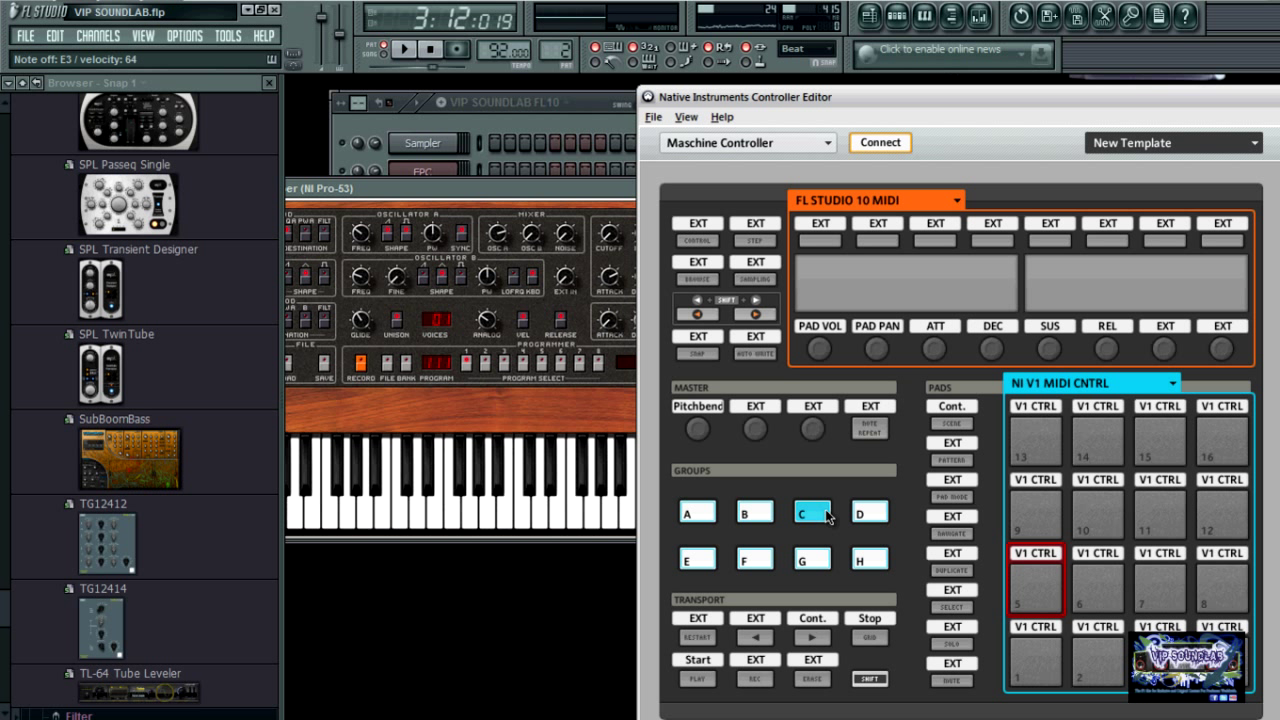
# Return to FL Studio, close the NI Pro-53 and FPC channel settings windows, and hide the step sequencer.
pyautogui.moveTo(554, 192); pyautogui.dragTo(611, 192)
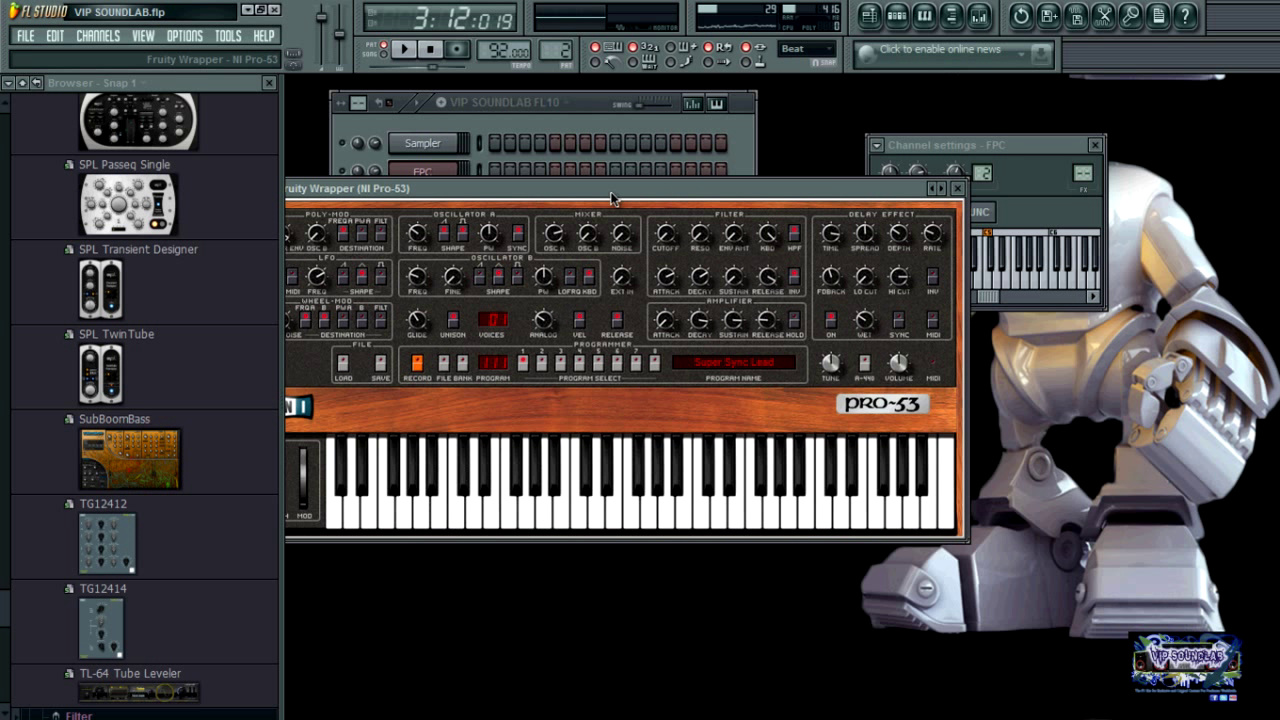
pyautogui.click(958, 189)
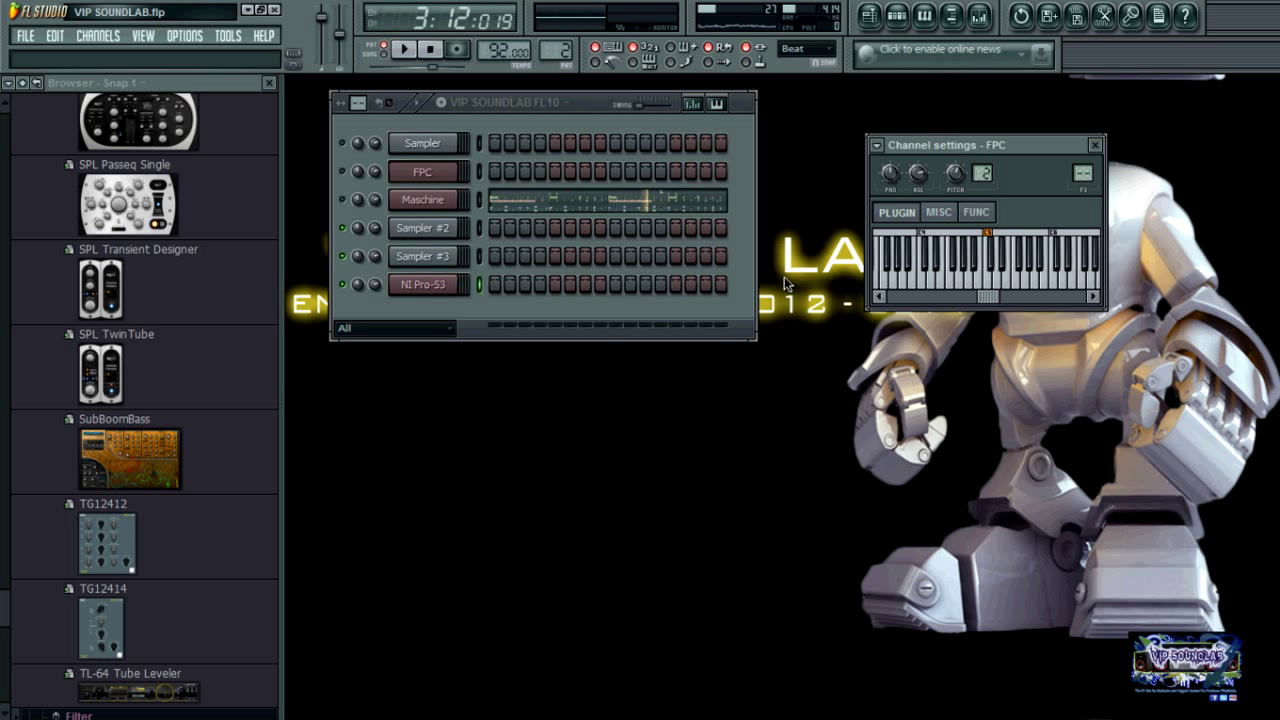
pyautogui.click(1095, 145)
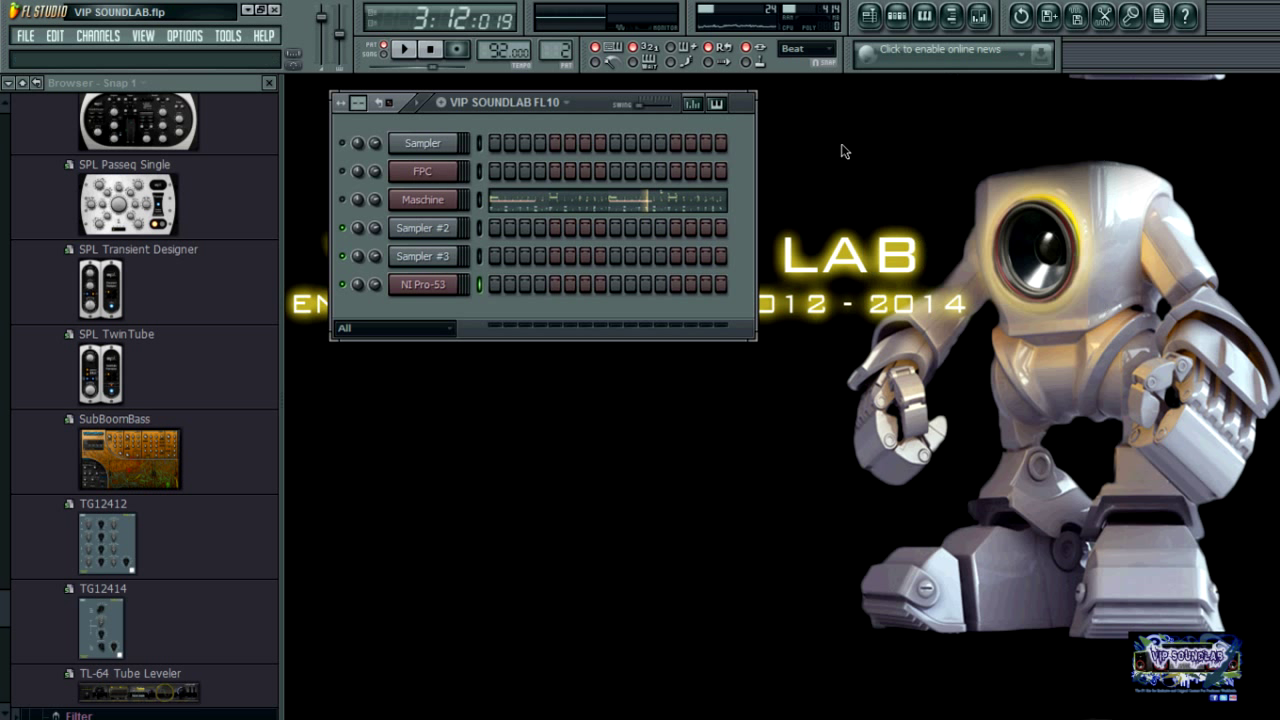
pyautogui.click(898, 17)
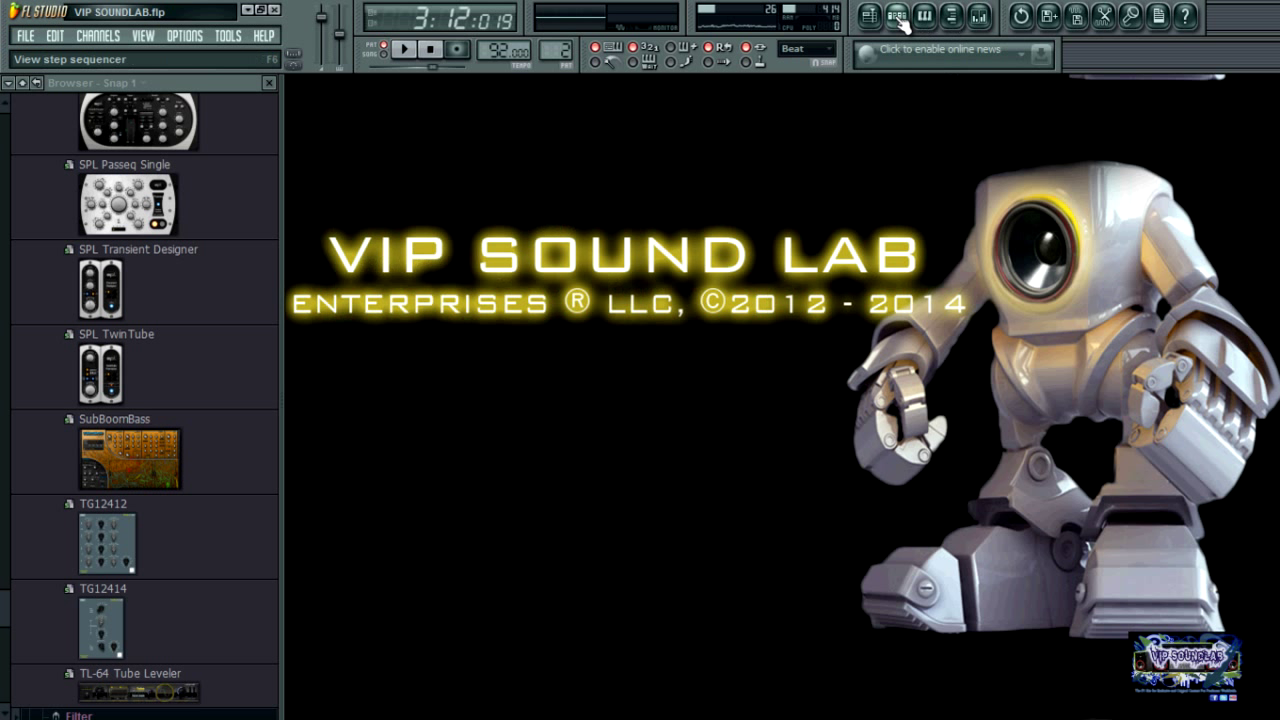